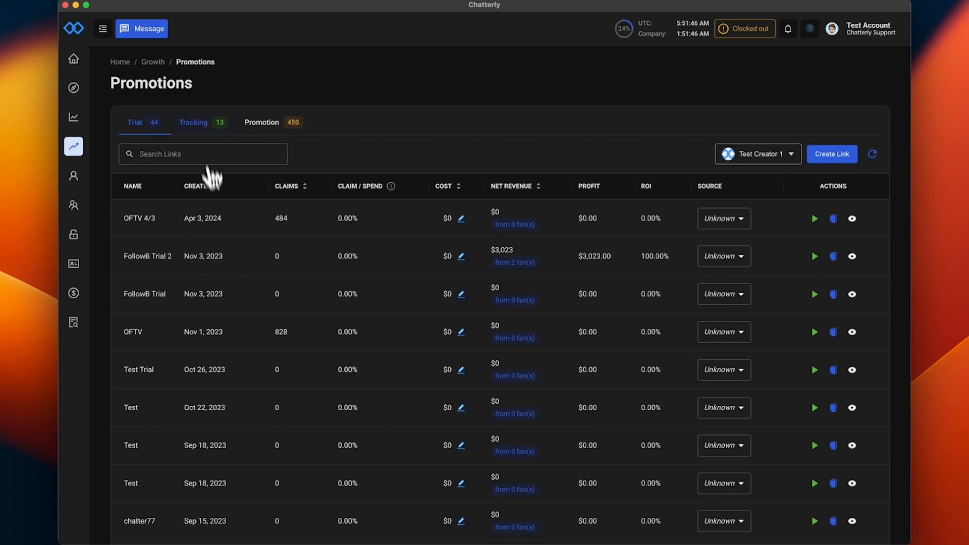
# Step: Look through the tracking links and promotions of Test Creator 1 and return to the trial links
pyautogui.click(205, 132)
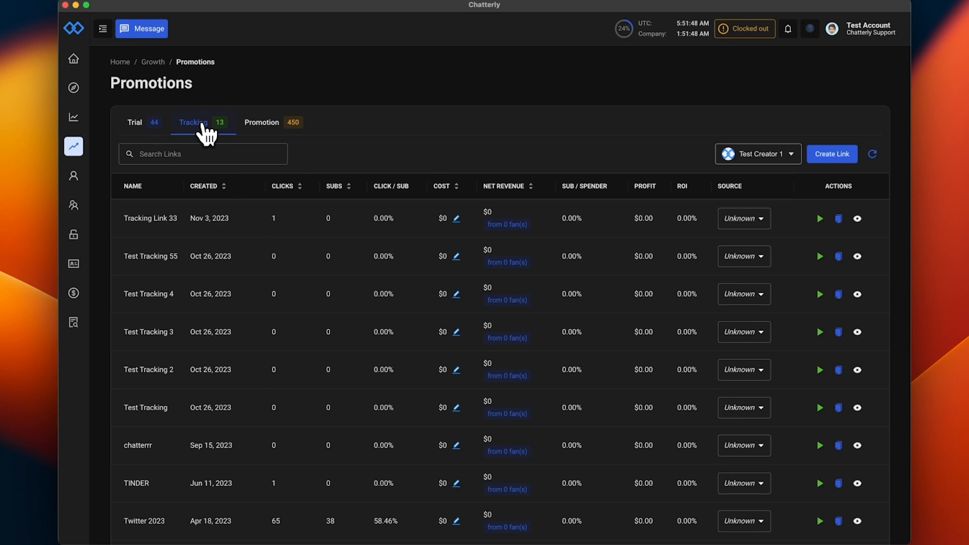
pyautogui.click(273, 124)
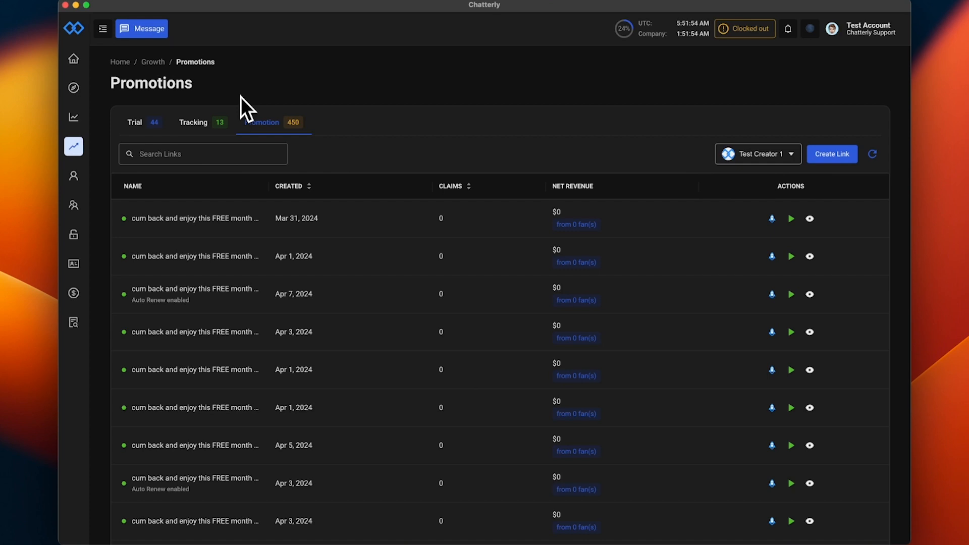
pyautogui.click(156, 123)
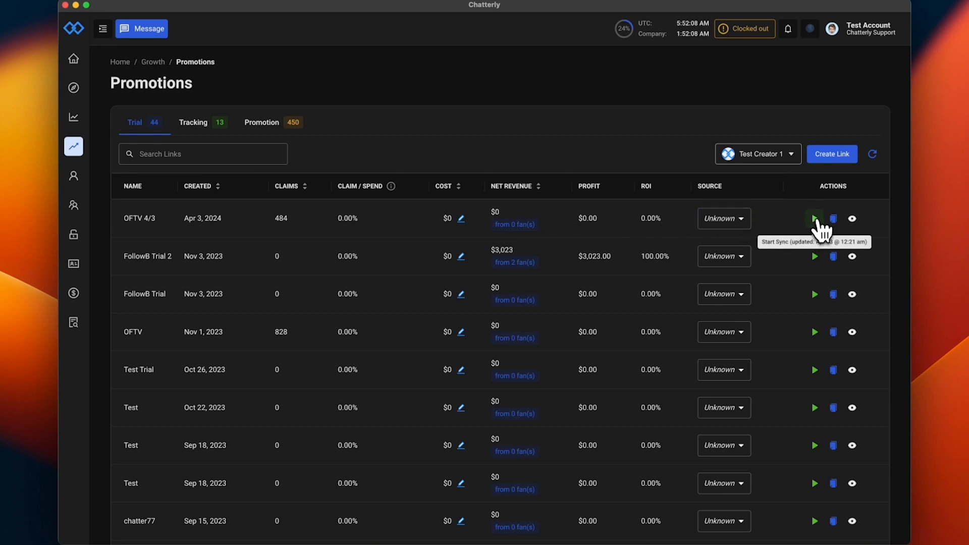
# Step: Start syncing the OFTV 4/3 trial link and set its promo cost to $250
pyautogui.click(815, 218)
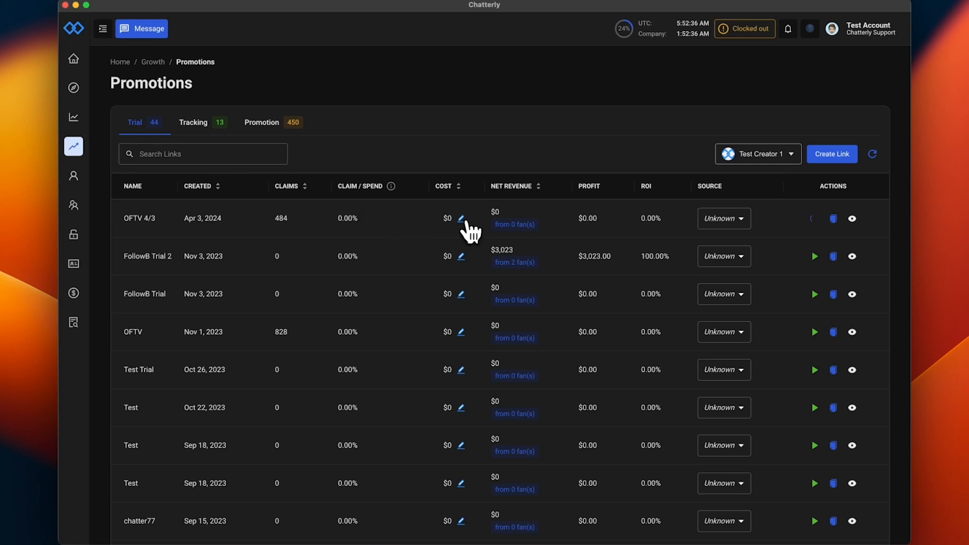
pyautogui.click(461, 219)
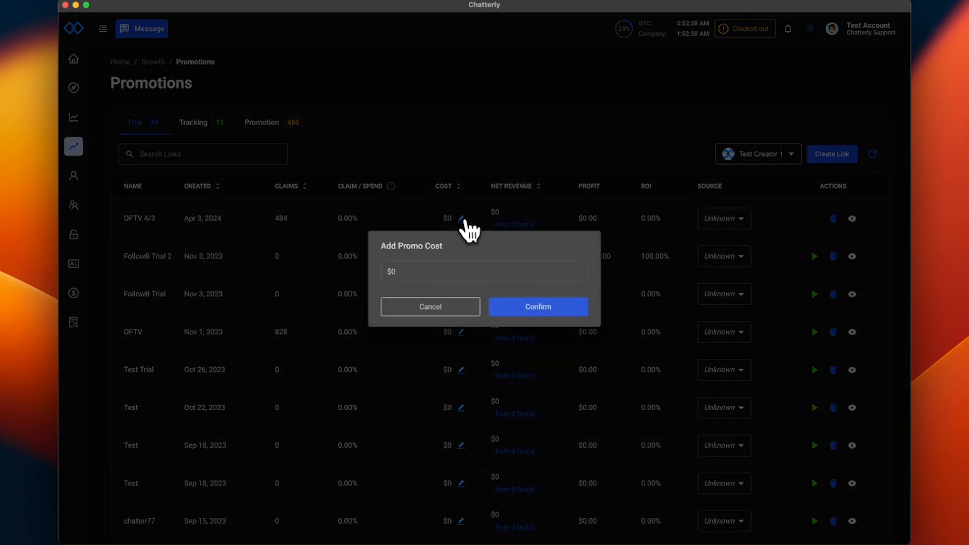
pyautogui.click(461, 269)
pyautogui.press('BackSpace')
pyautogui.write('250')
pyautogui.click(536, 309)
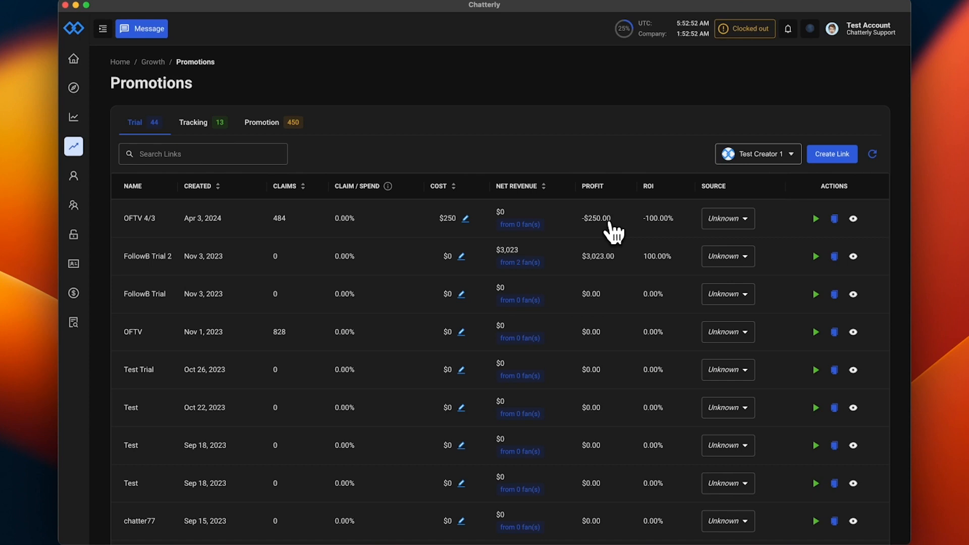
# Step: Refresh the trial link data and examine the net revenue and claim/spend figures for OFTV 4/3
pyautogui.click(873, 155)
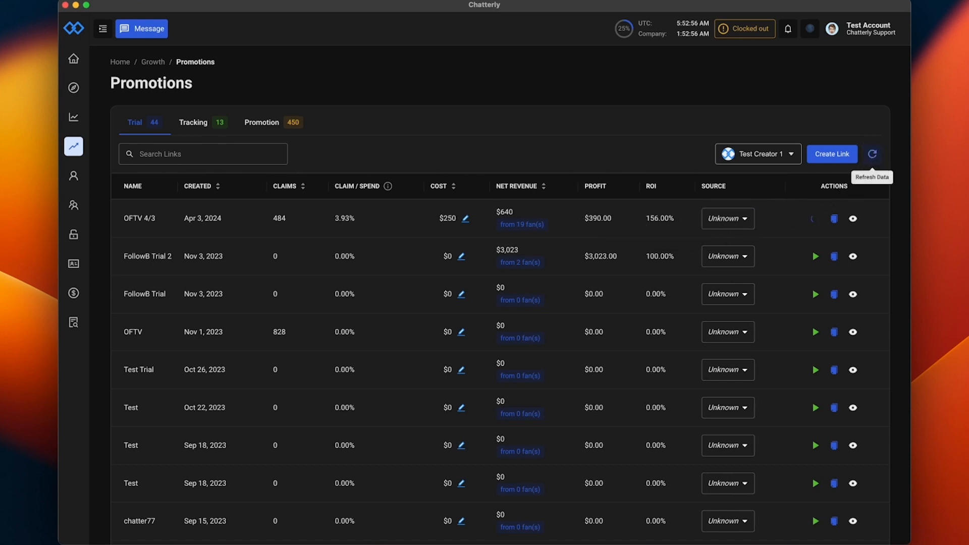
pyautogui.moveTo(510, 223)
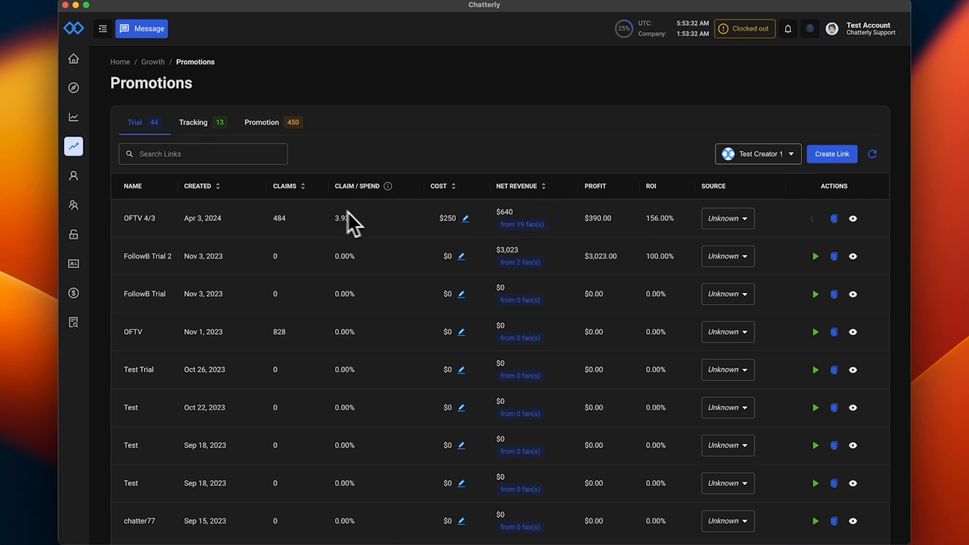
pyautogui.moveTo(387, 192)
pyautogui.click(874, 152)
# Step: Open the OFTV 4/3 promotion details, switch on Show Per Day and review the fan spending table
pyautogui.click(853, 219)
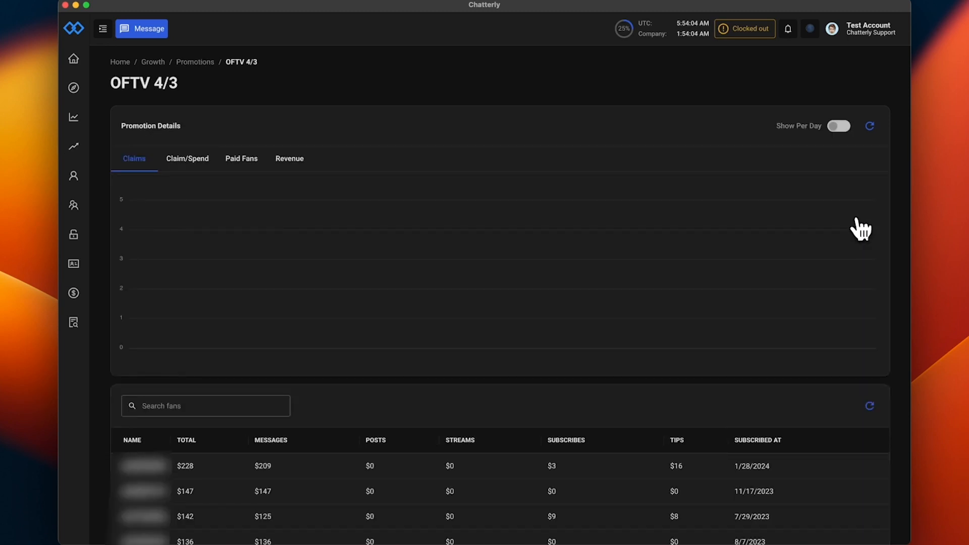
pyautogui.click(842, 128)
pyautogui.scroll(-5, 511, 206)
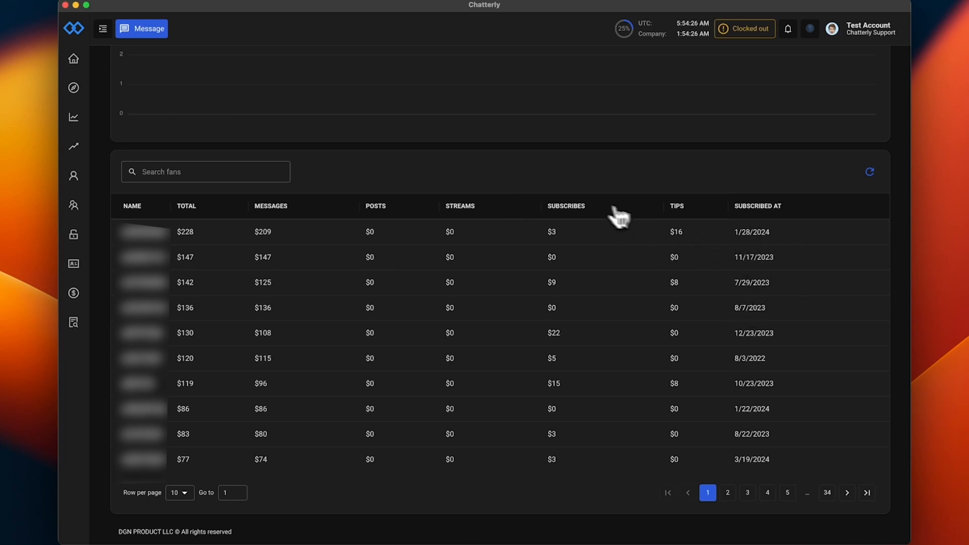
pyautogui.scroll(5, 589, 210)
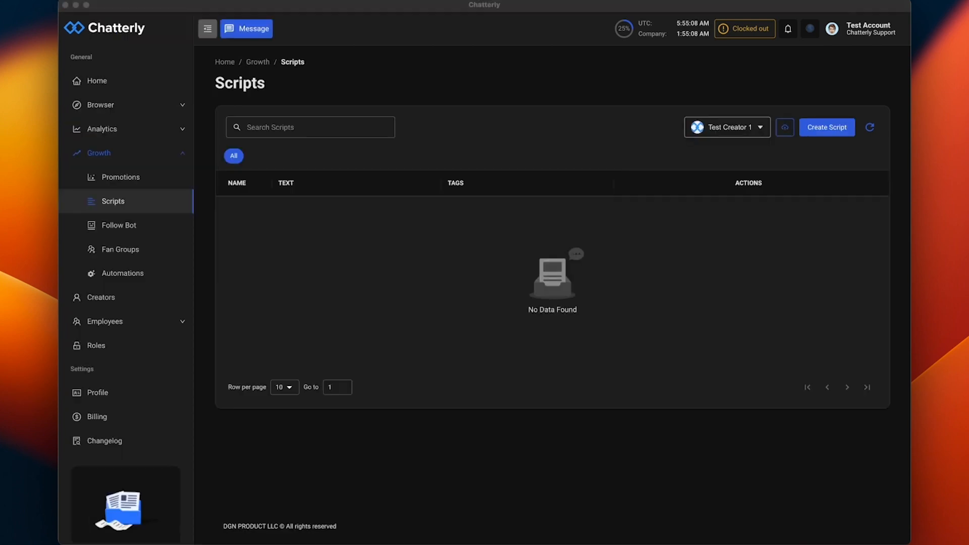
# Step: Collapse the navigation on the Scripts page and view the script CSV upload dialog, closing it without uploading a file
pyautogui.click(210, 34)
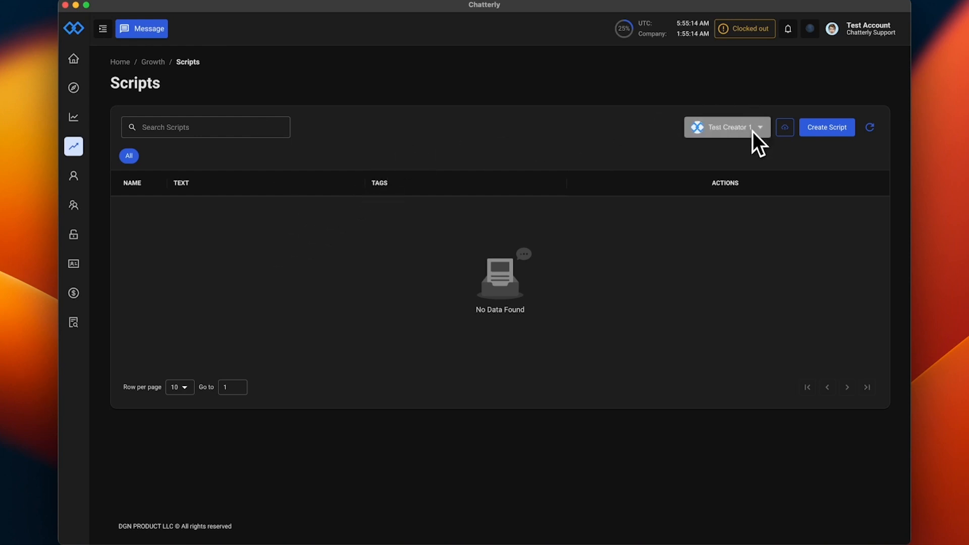
pyautogui.click(791, 136)
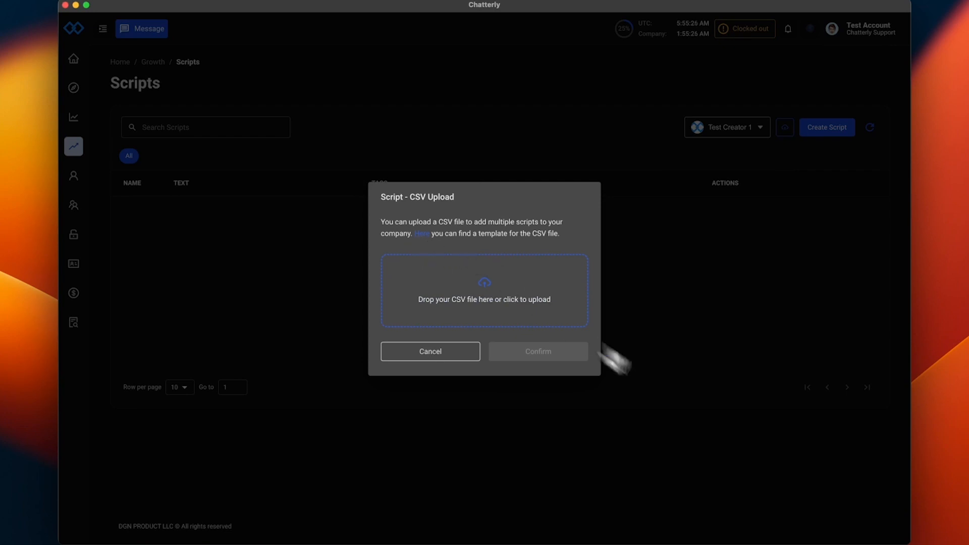
pyautogui.click(446, 364)
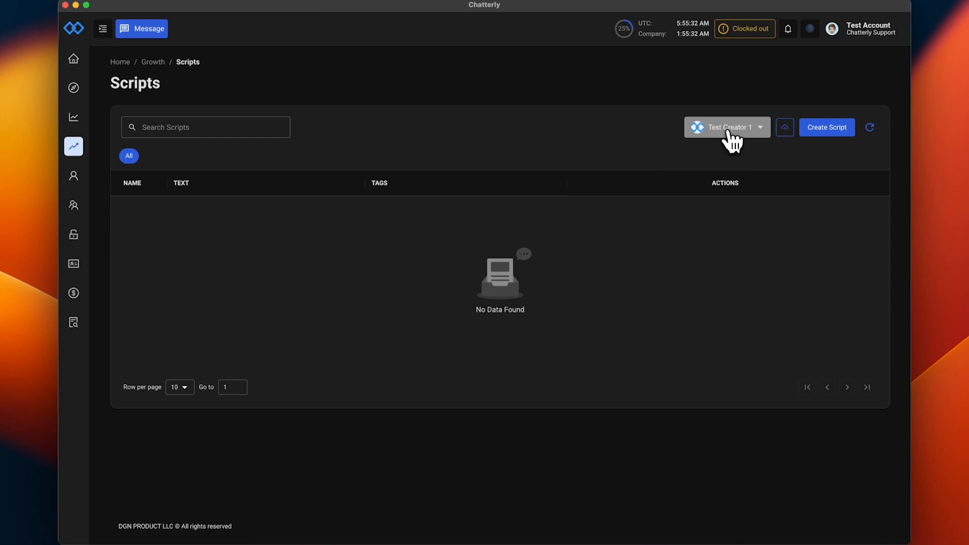
# Step: Start a new script for Test Creator 1 named "Test Script"
pyautogui.click(834, 135)
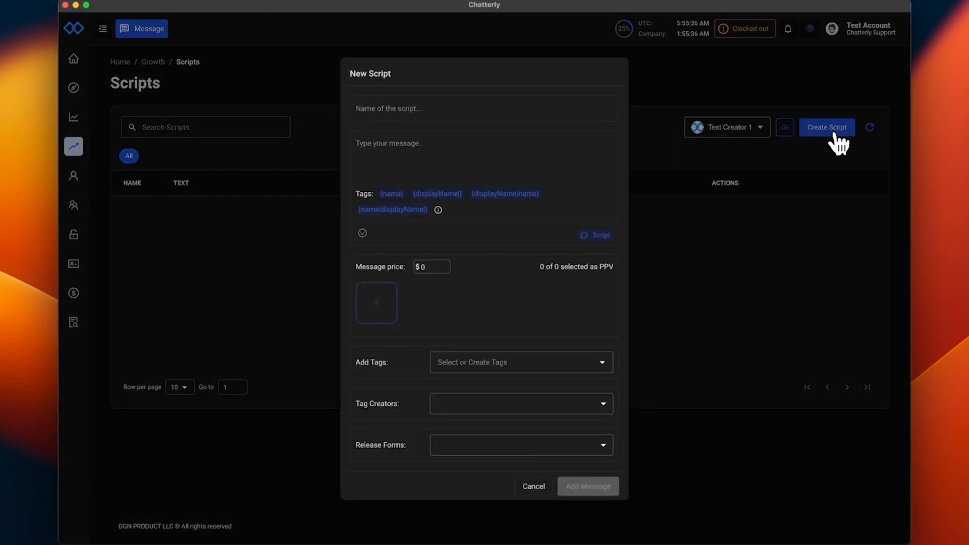
pyautogui.click(519, 108)
pyautogui.write('Test Script')
# Step: Write the script message "Hey {name} How are you today?" using the name placeholder, and end it with a smiley emoji
pyautogui.click(466, 141)
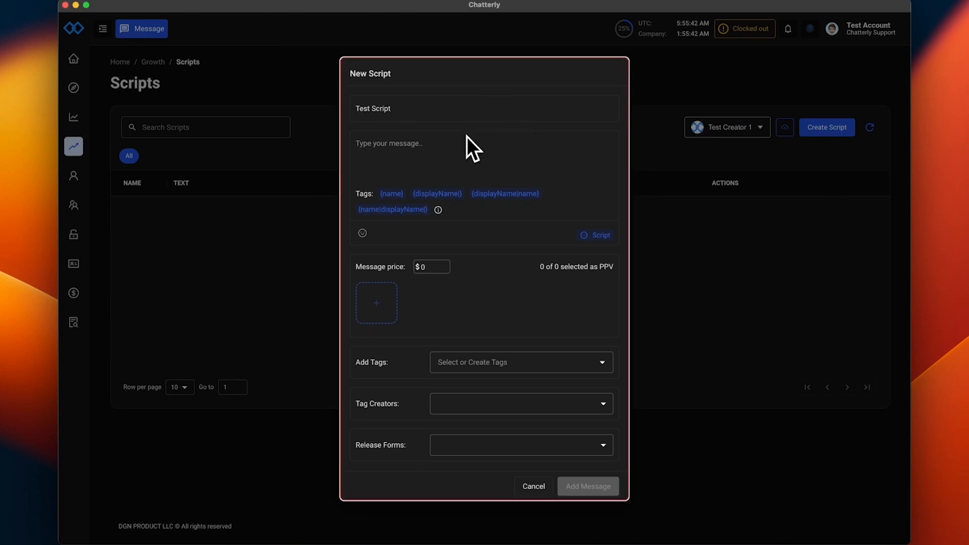
pyautogui.write('Hey')
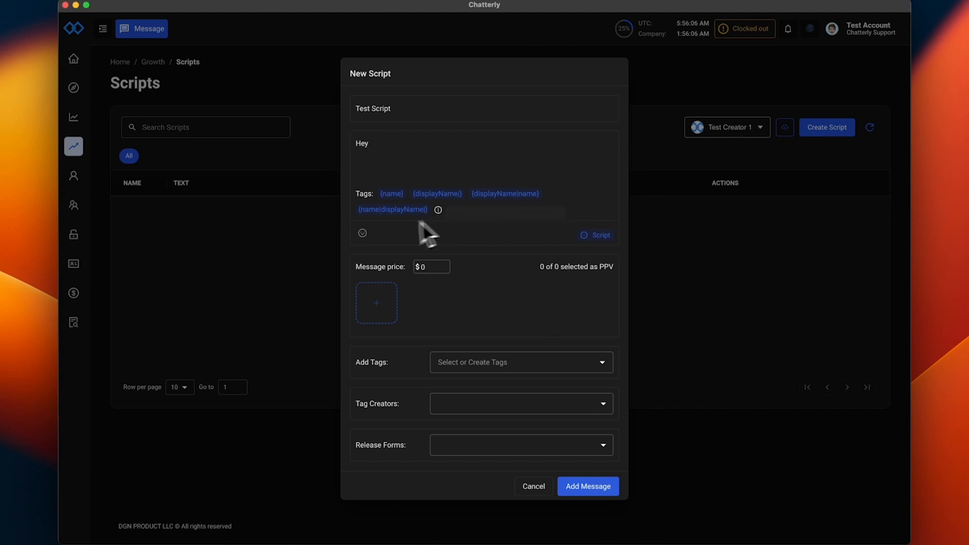
pyautogui.moveTo(399, 216)
pyautogui.click(397, 196)
pyautogui.write('How')
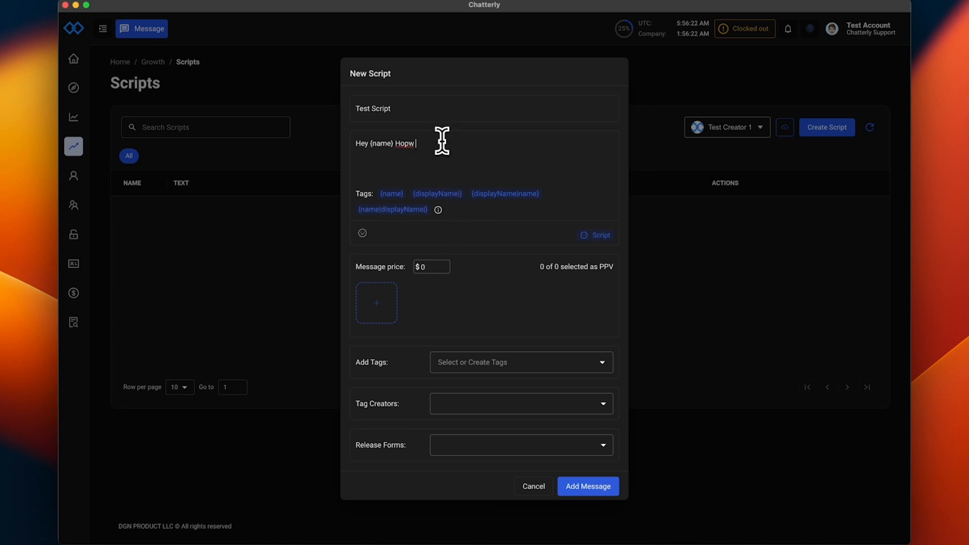
pyautogui.write(' are you today?')
pyautogui.click(363, 232)
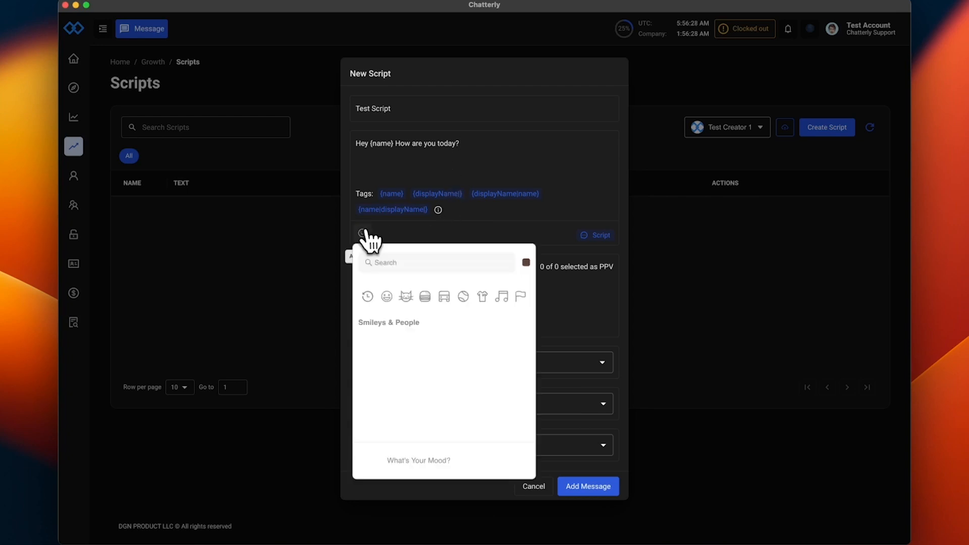
pyautogui.click(372, 344)
pyautogui.click(536, 147)
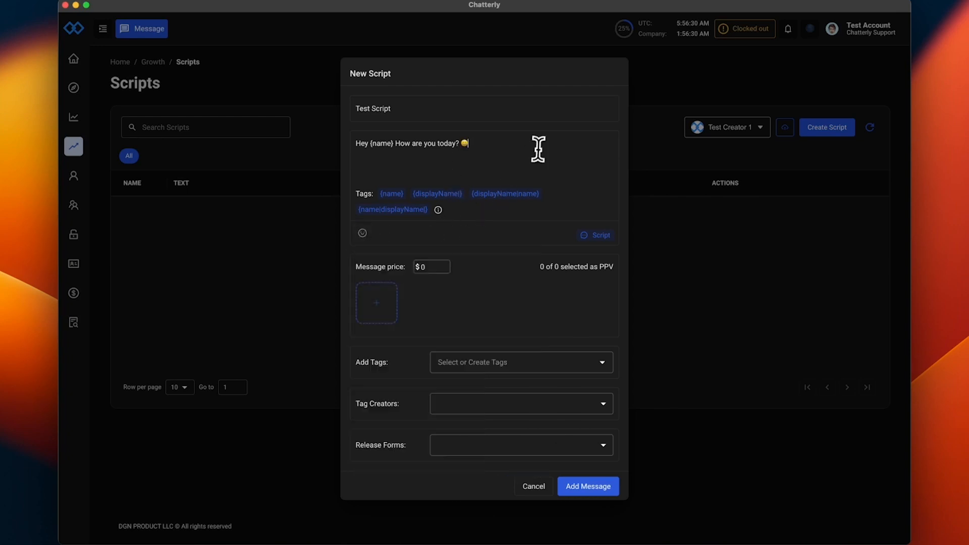
# Step: Attach one media item from the Chatterly Vault to the script as PPV, with a message price of $3
pyautogui.click(436, 267)
pyautogui.click(378, 308)
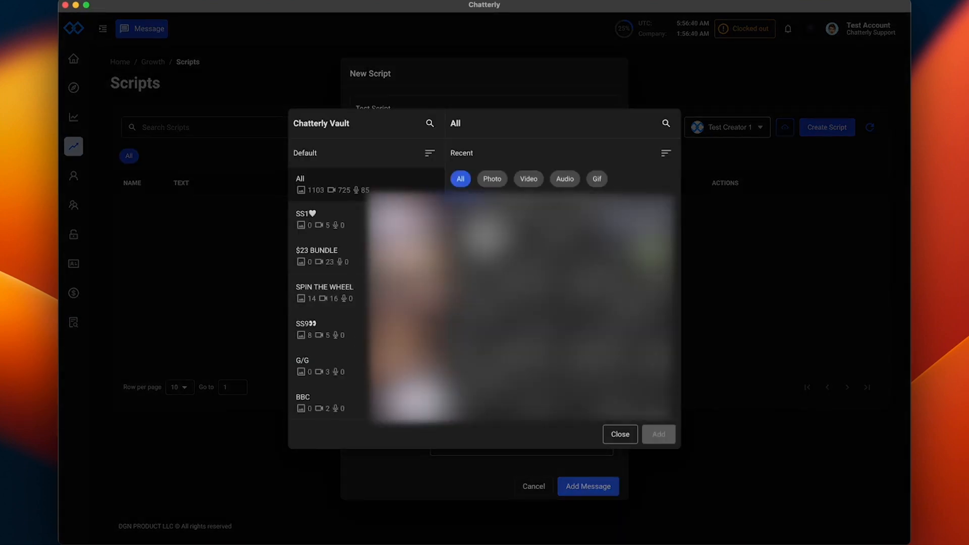
pyautogui.click(521, 221)
pyautogui.click(658, 439)
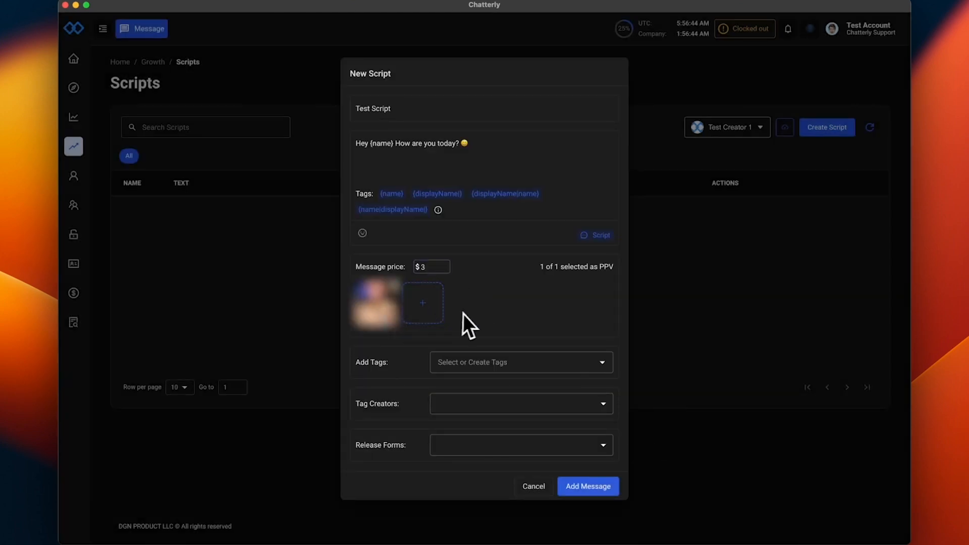
# Step: Create a new tag called "Test" and assign it to the script
pyautogui.click(510, 362)
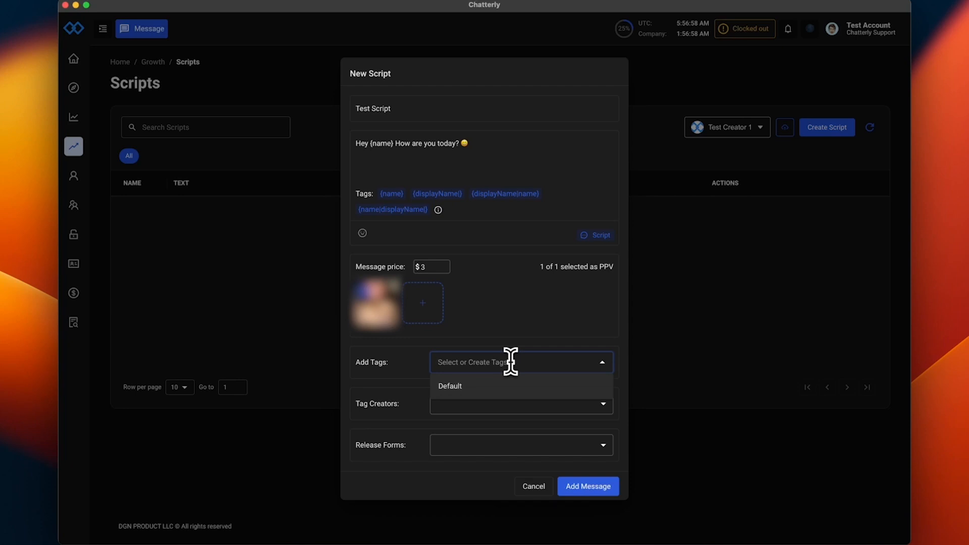
pyautogui.write('Test')
pyautogui.click(510, 388)
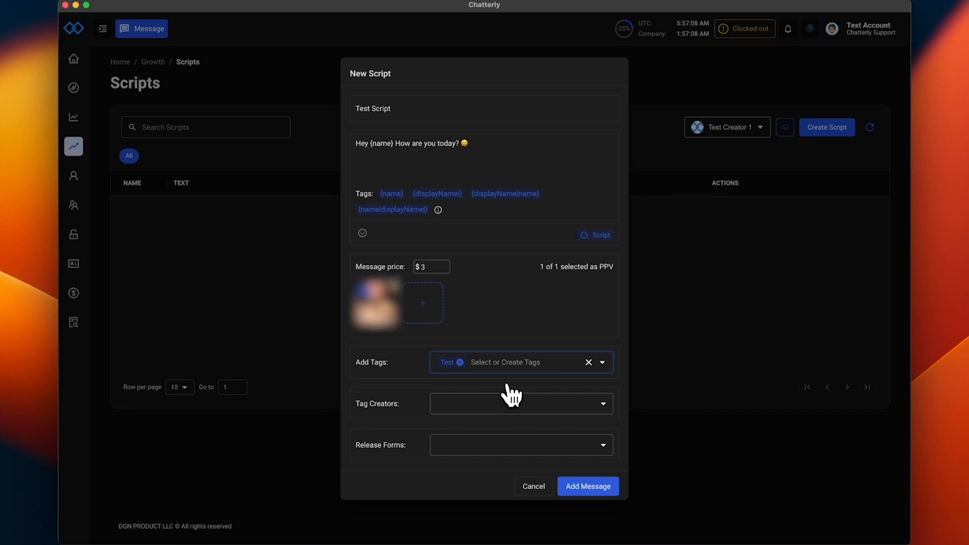
# Step: Tag one creator in the script and check which release forms are available
pyautogui.click(501, 401)
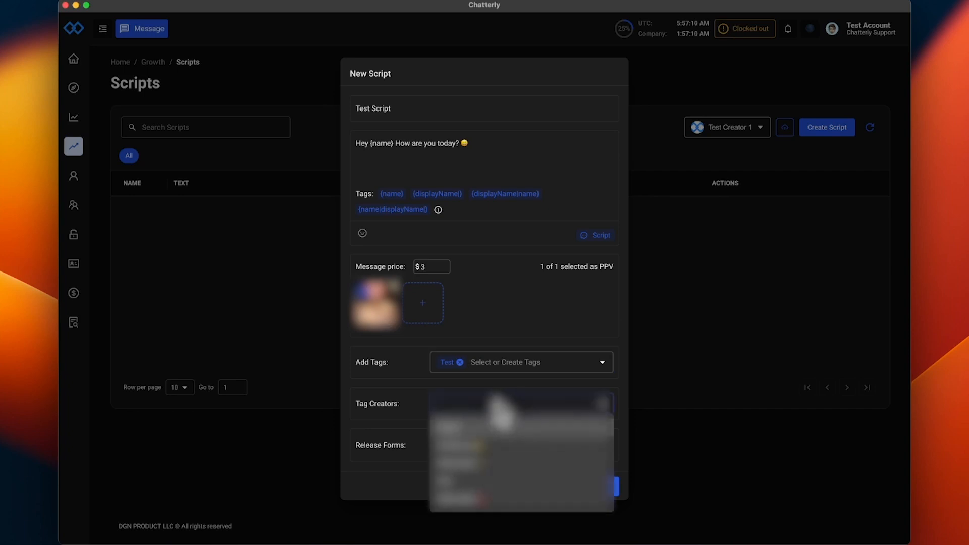
pyautogui.click(475, 500)
pyautogui.click(405, 425)
pyautogui.click(454, 446)
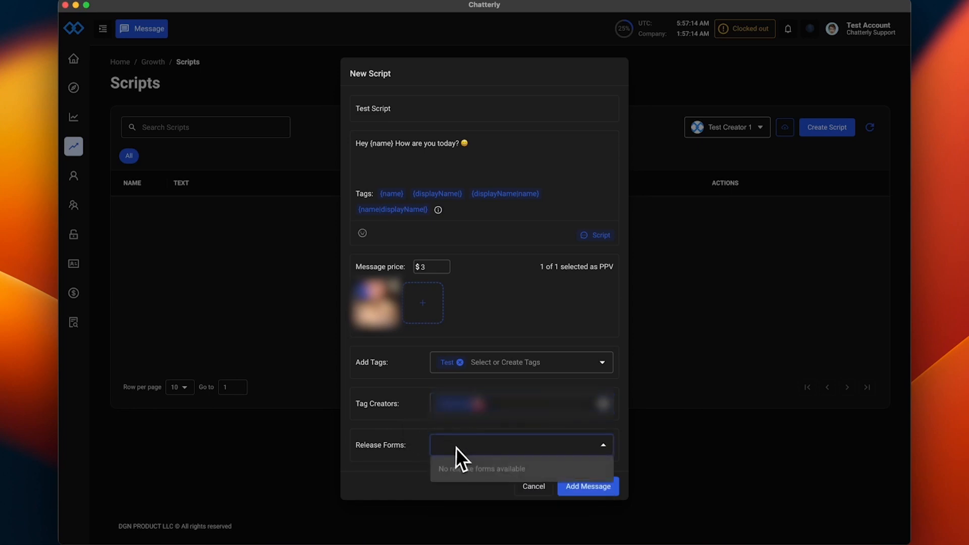
pyautogui.click(412, 430)
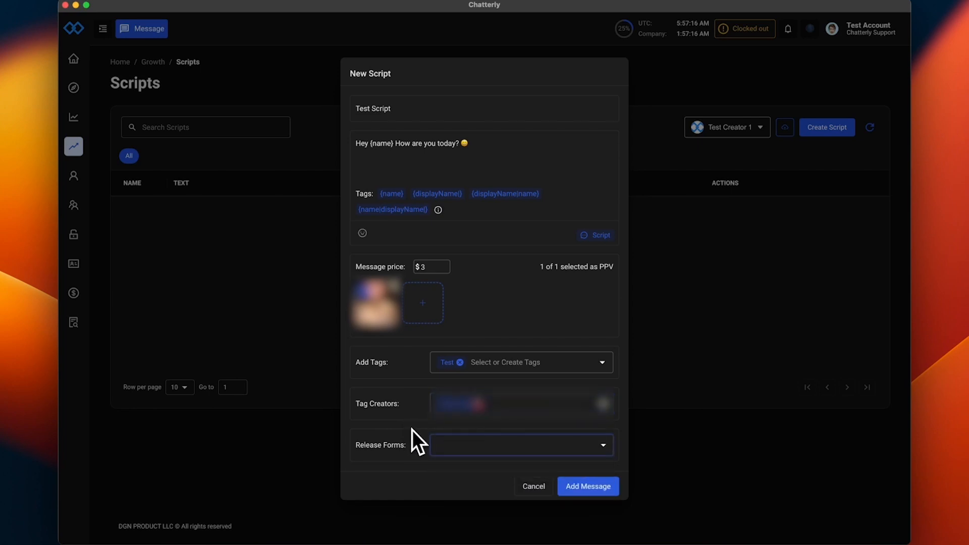
# Step: Save the new script and filter the refreshed scripts list by the Test tag
pyautogui.click(596, 488)
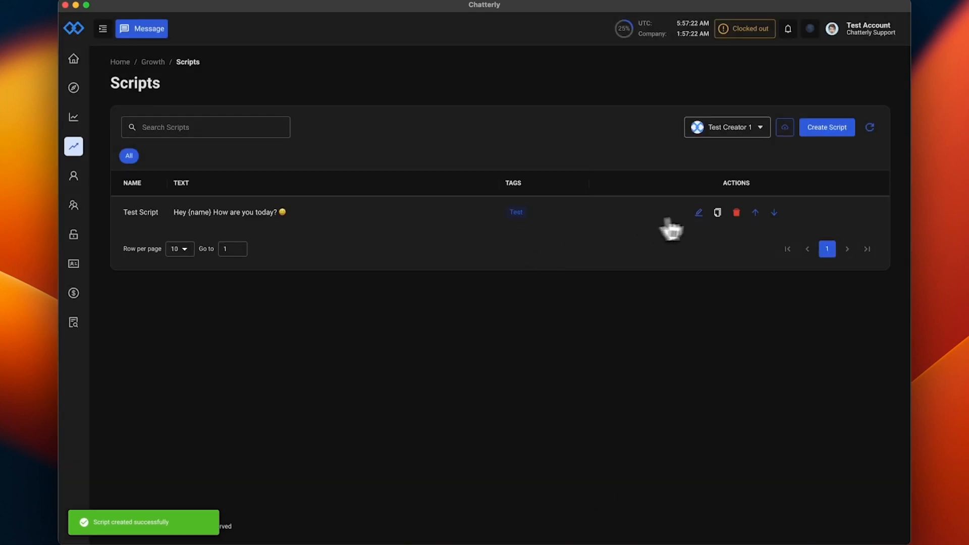
pyautogui.click(870, 127)
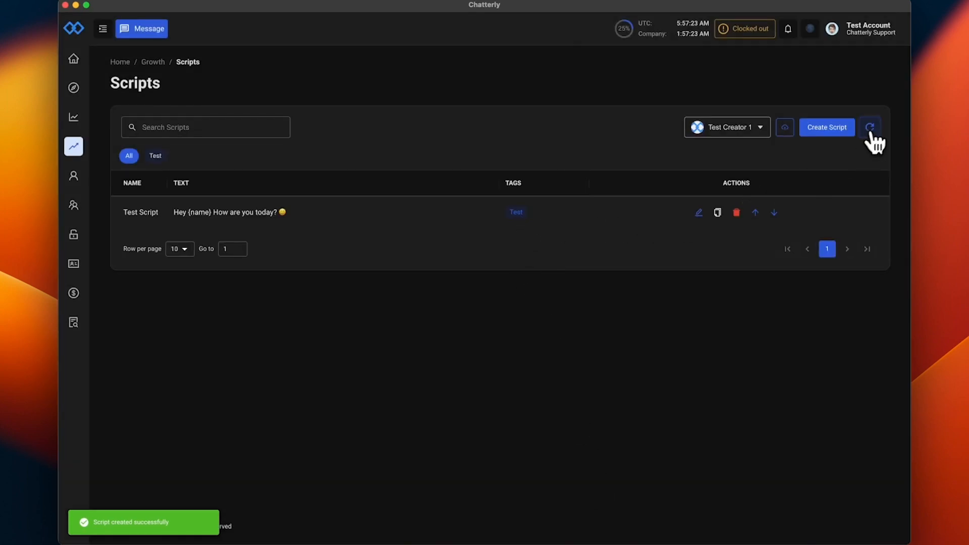
pyautogui.click(157, 157)
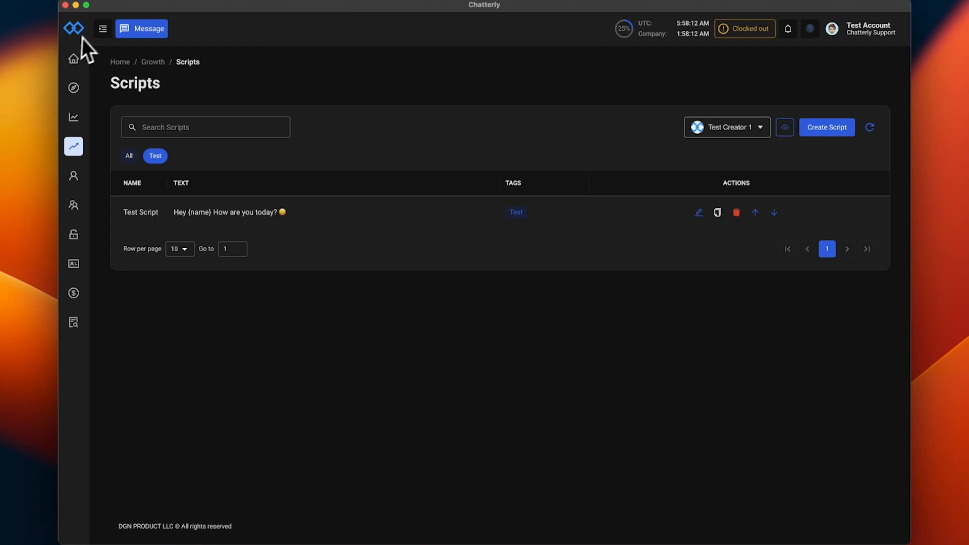
# Step: Go to the Follow Bot page and start the follow bots for Test Creator 1 and Test Creator 2
pyautogui.click(101, 30)
pyautogui.click(124, 222)
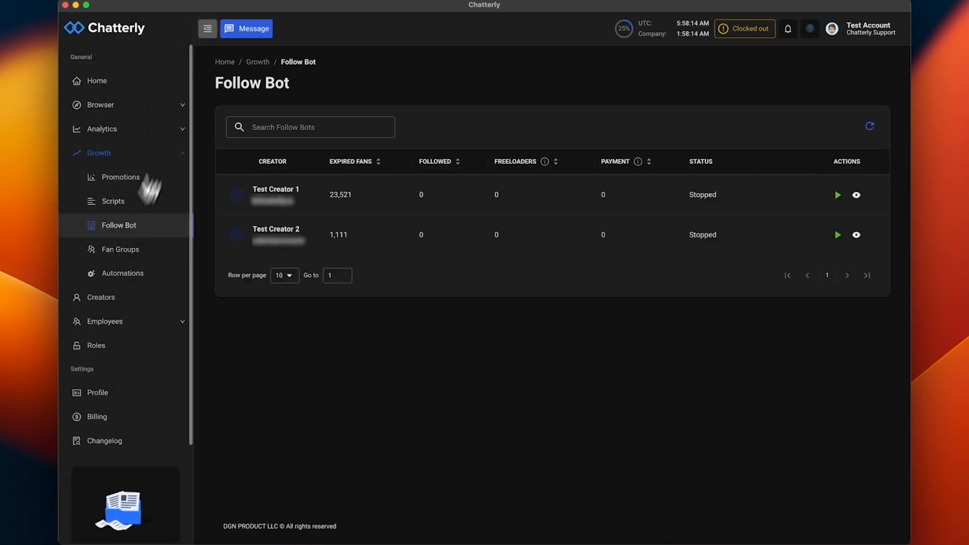
pyautogui.click(201, 30)
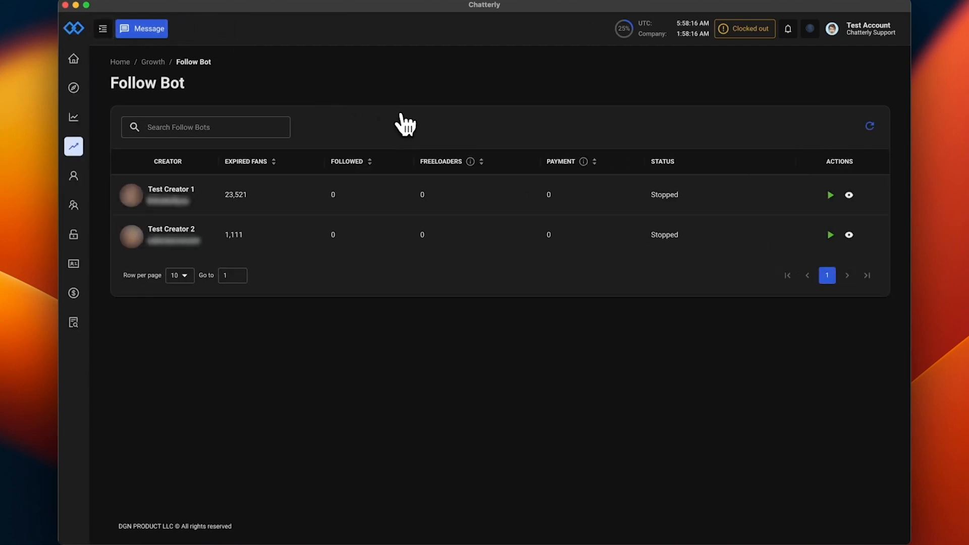
pyautogui.click(831, 196)
pyautogui.click(830, 236)
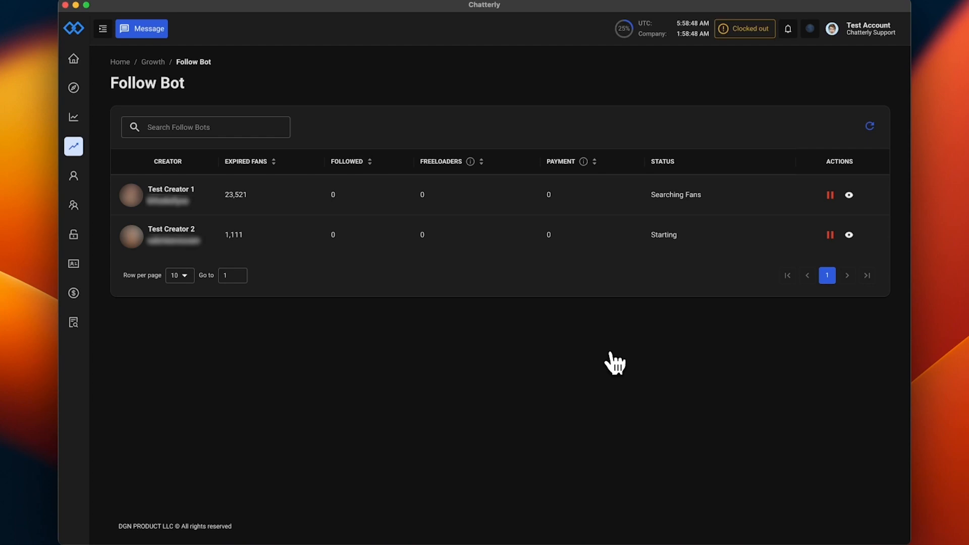
# Step: View the follow bot details of Test Creator 1 and return to the Follow Bot overview
pyautogui.click(850, 196)
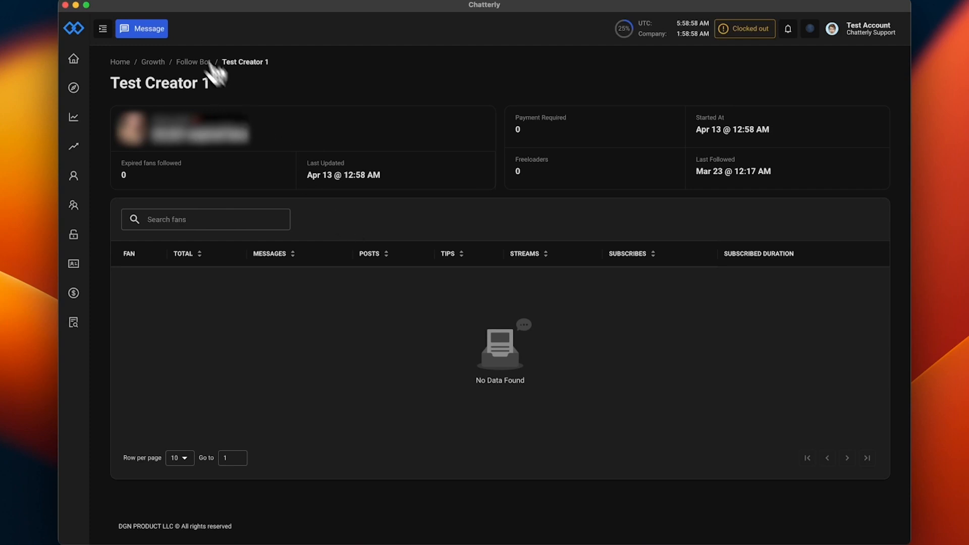
pyautogui.click(192, 63)
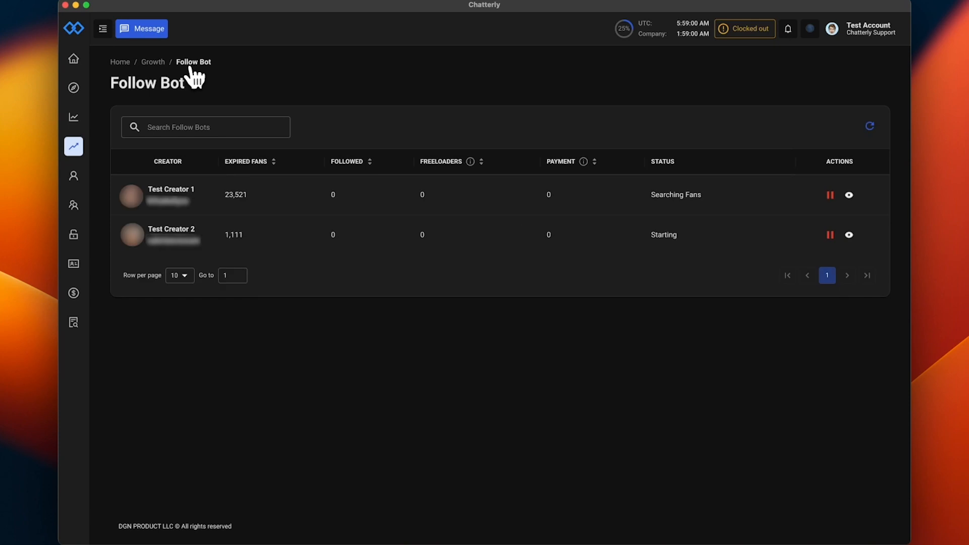
# Step: Go to the Fan Groups page under Growth and view the fan spending breakdown for Test Creator 1
pyautogui.click(105, 30)
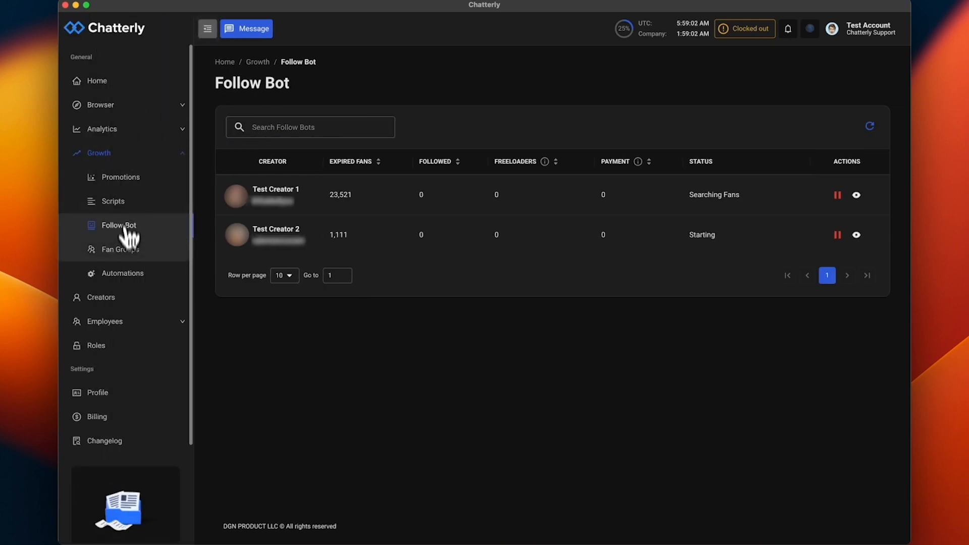
pyautogui.click(121, 250)
pyautogui.click(209, 29)
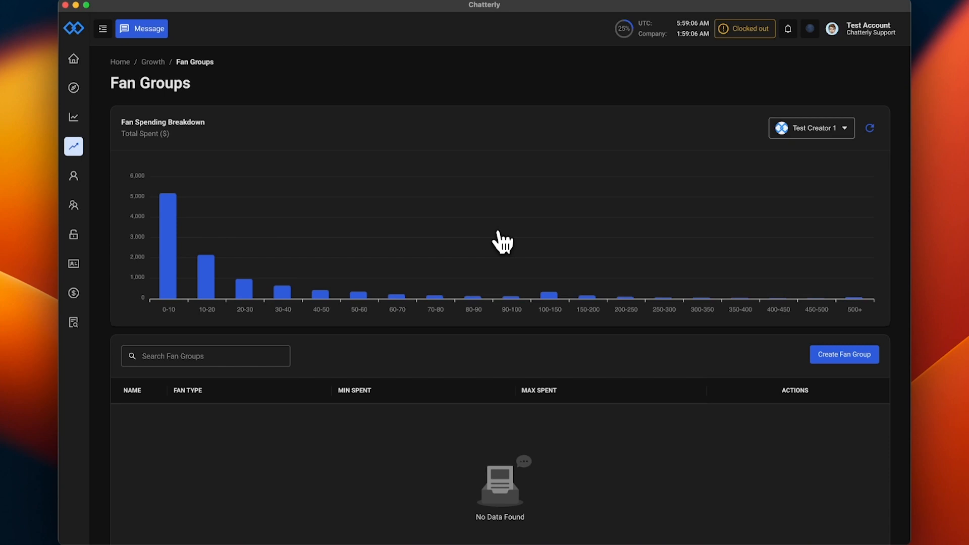
pyautogui.scroll(-1, 326, 135)
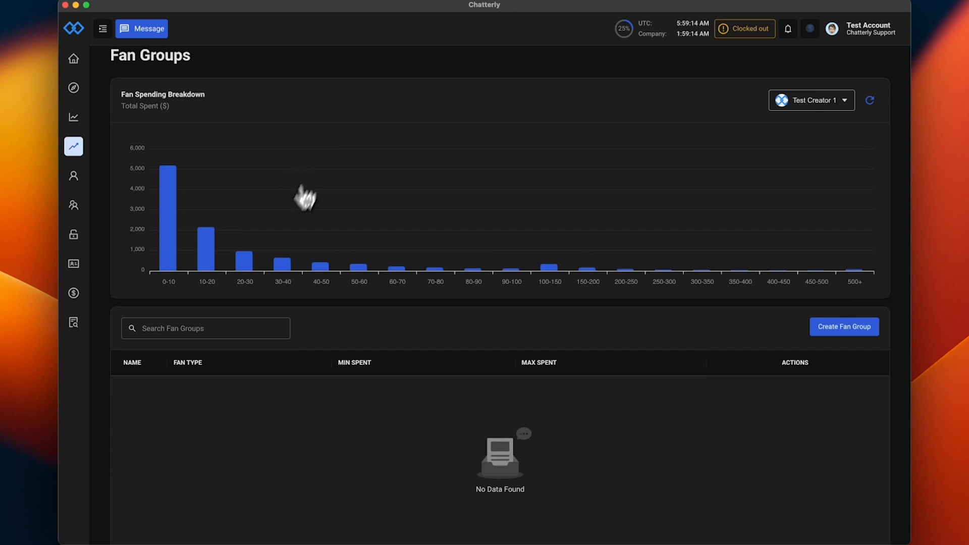
# Step: Create a custom fan group named Low Spenders with a maximum spent of $5
pyautogui.click(821, 333)
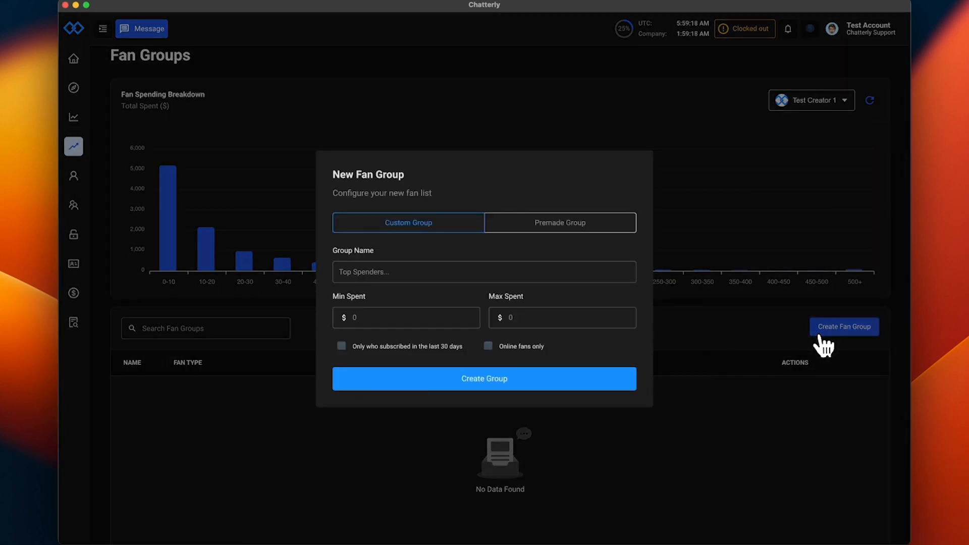
pyautogui.click(480, 276)
pyautogui.write('Low Spenders')
pyautogui.click(439, 311)
pyautogui.click(525, 318)
pyautogui.write('5')
pyautogui.click(499, 385)
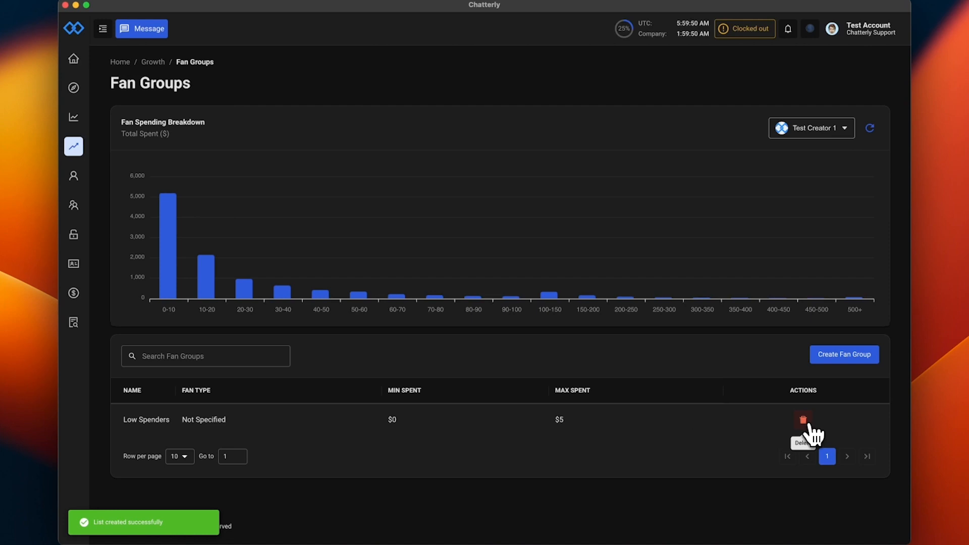
# Step: Review the premade group options and premade lists for a new fan group, and close the form without creating one
pyautogui.click(828, 361)
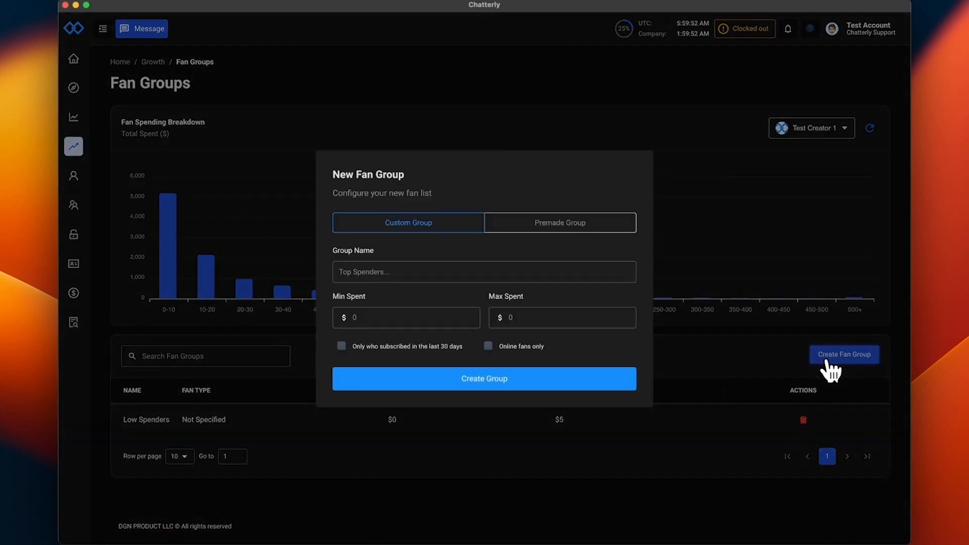
pyautogui.click(555, 227)
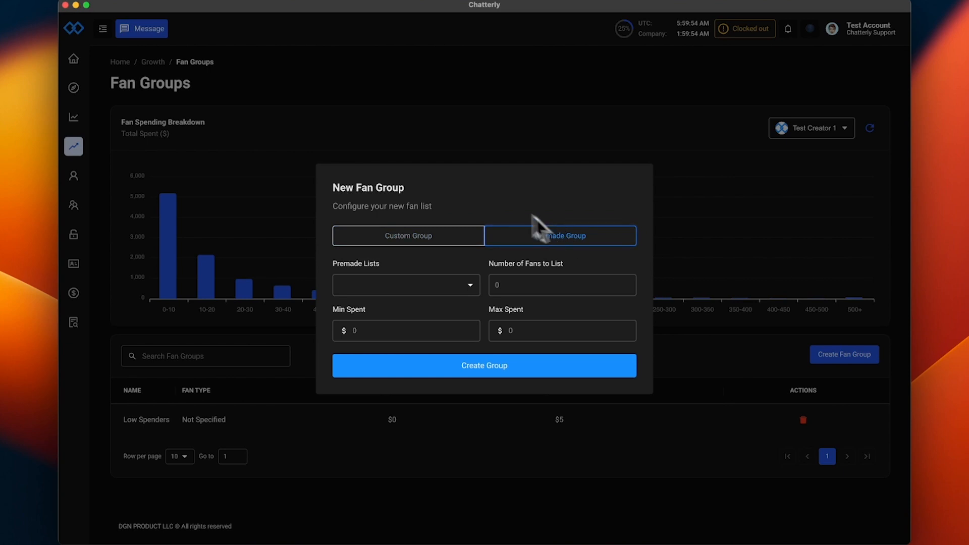
pyautogui.click(433, 283)
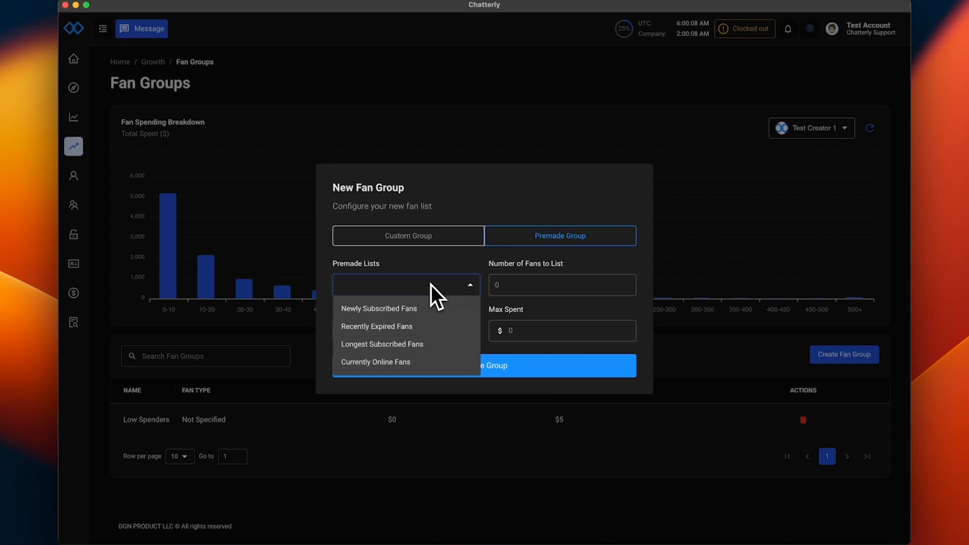
pyautogui.click(576, 194)
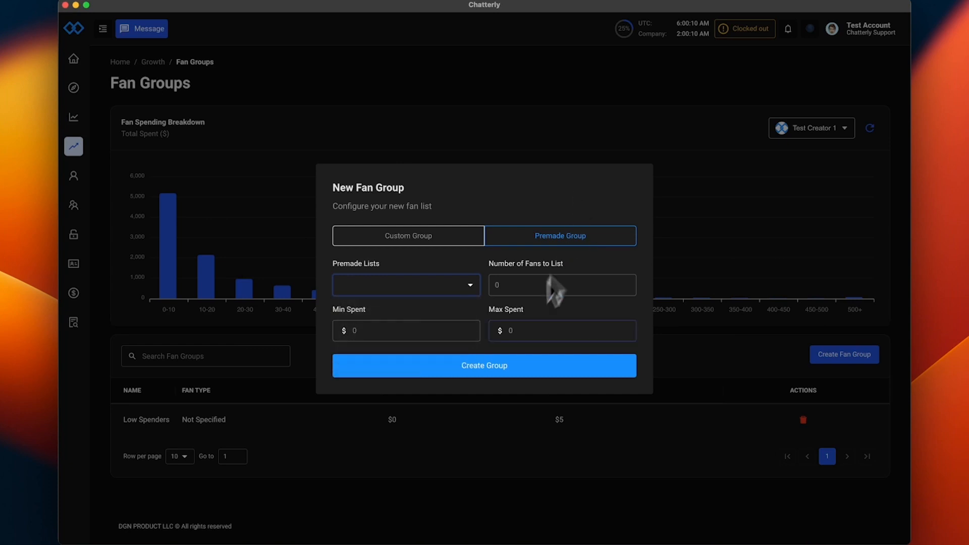
pyautogui.click(433, 244)
pyautogui.click(693, 252)
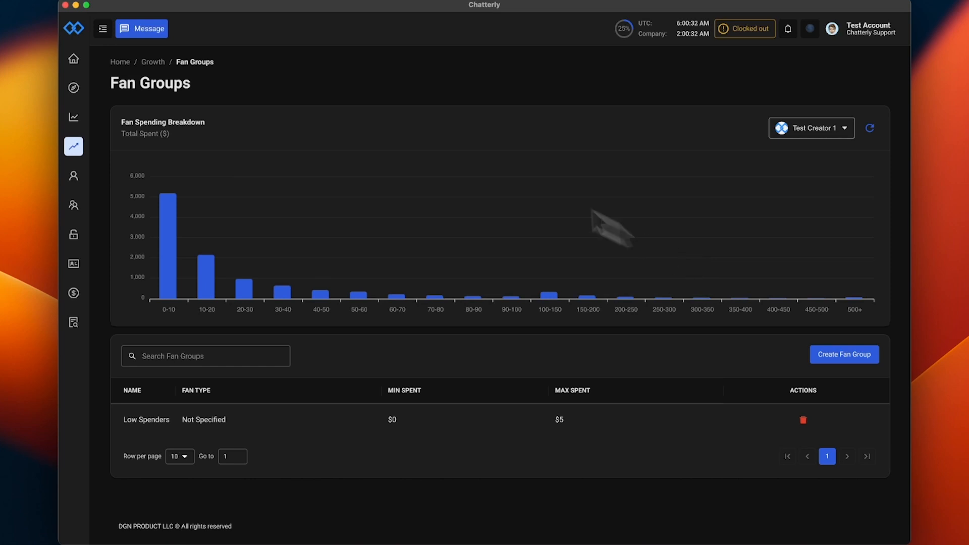
# Step: Go to the Automations page under Growth
pyautogui.click(103, 28)
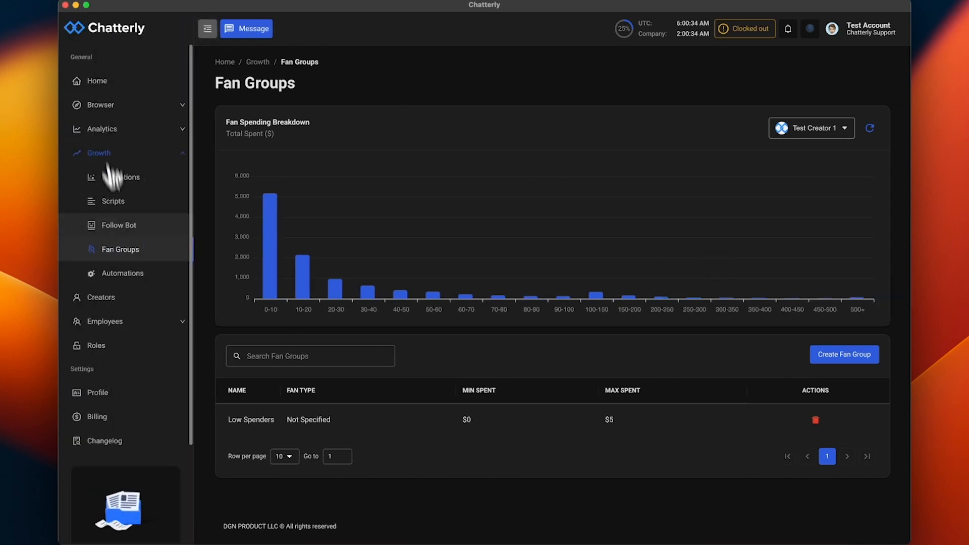
pyautogui.click(129, 279)
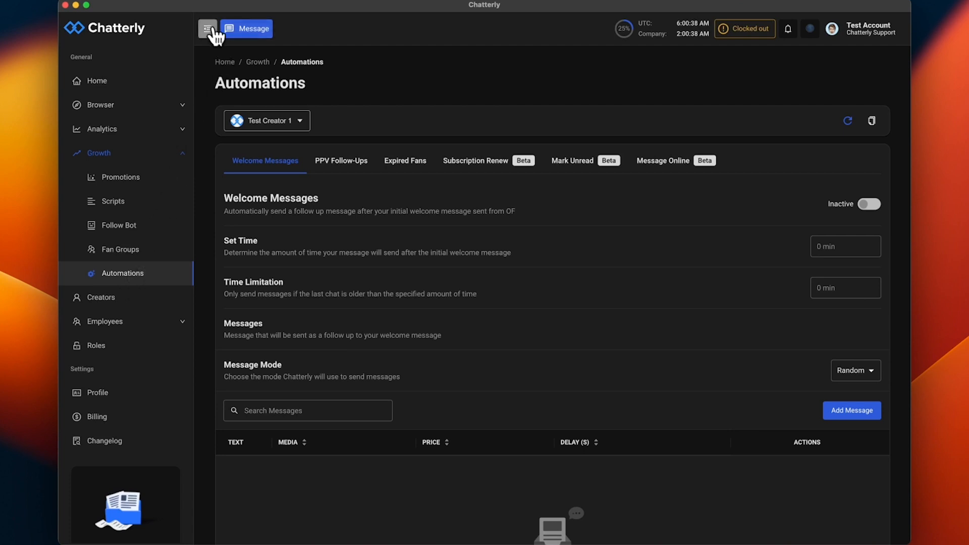
pyautogui.click(208, 29)
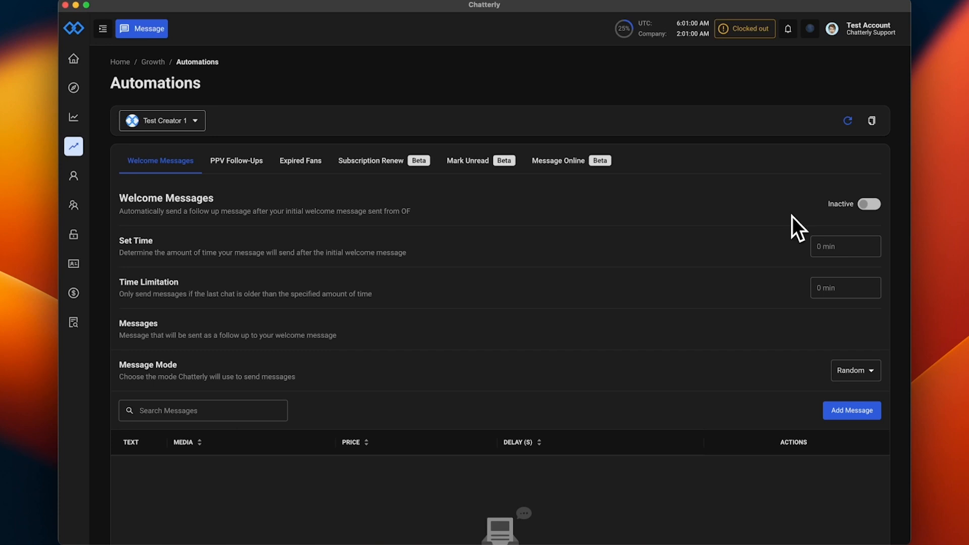
# Step: Activate Welcome Messages with a set time of 1 min and a time limitation of 2 min, and check the message mode options
pyautogui.click(871, 205)
pyautogui.click(847, 241)
pyautogui.write('1 min')
pyautogui.click(677, 331)
pyautogui.click(816, 297)
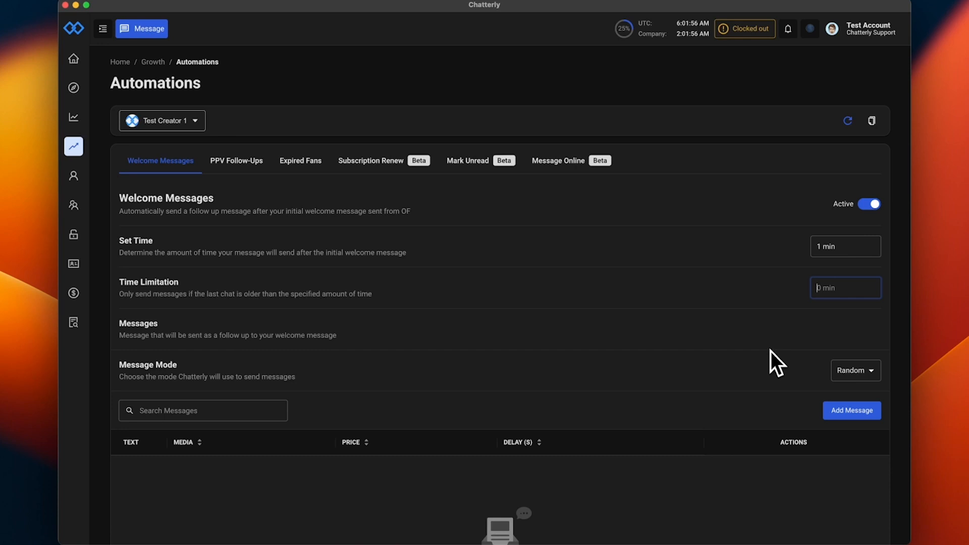
pyautogui.write('2 min')
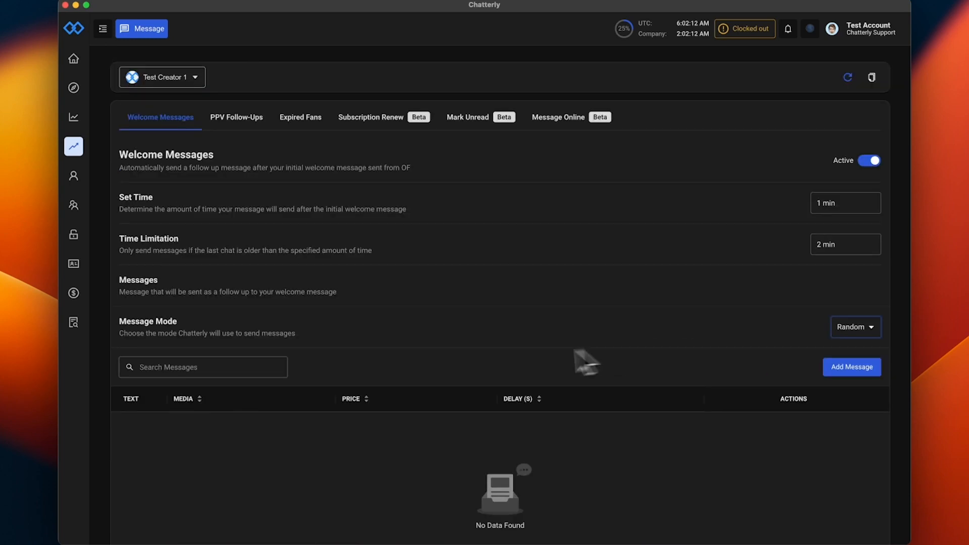
pyautogui.click(858, 333)
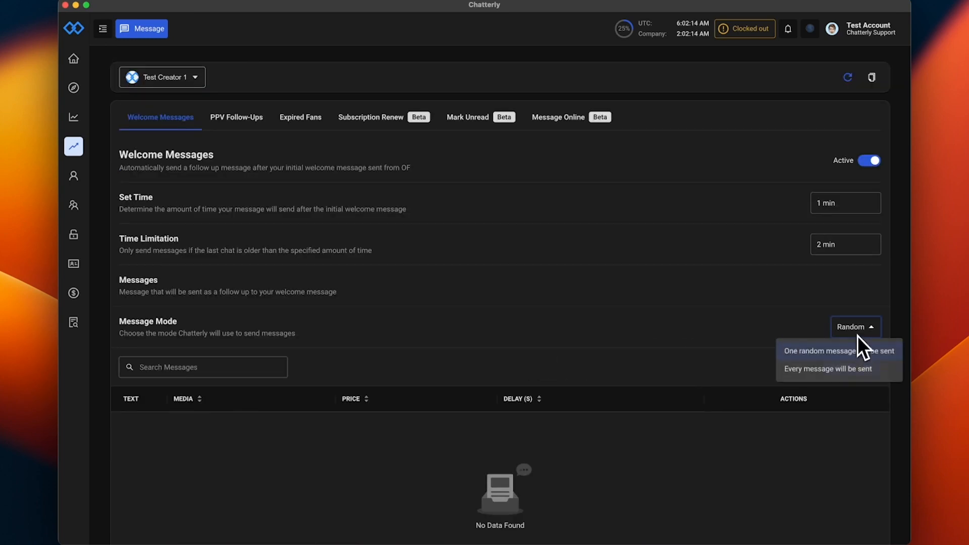
pyautogui.click(800, 327)
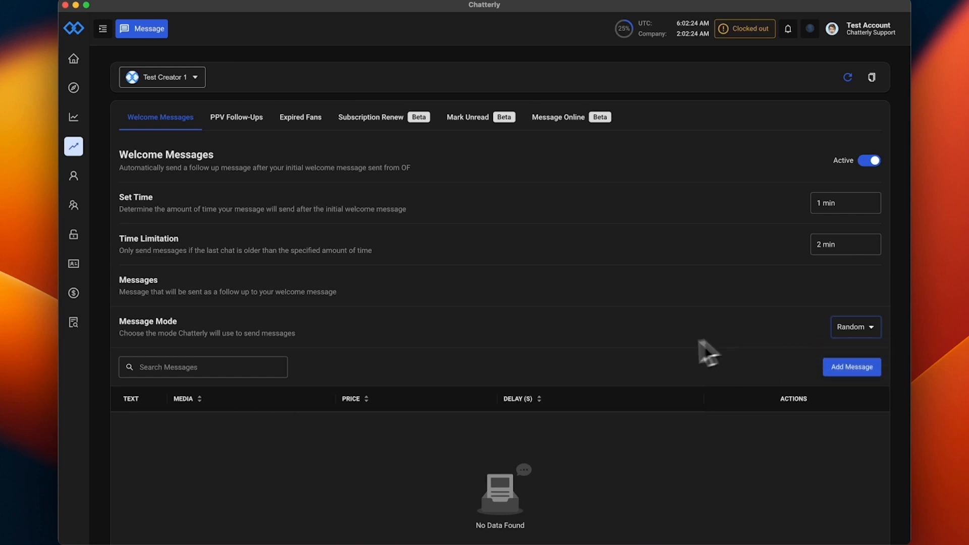
# Step: Add the welcome message "Hey {name} how are today?" with a message delay of 5 seconds
pyautogui.scroll(-3, 706, 351)
pyautogui.click(842, 262)
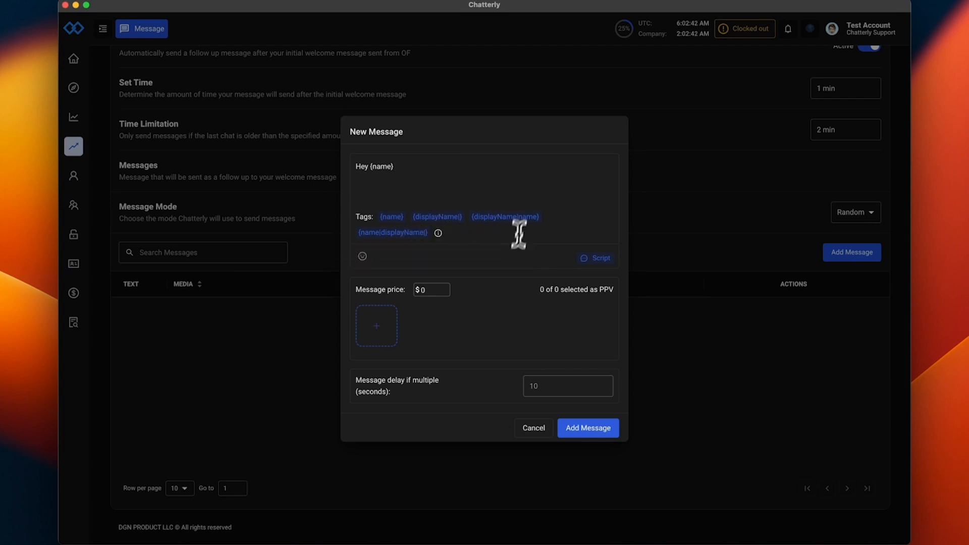
pyautogui.write('how are today?')
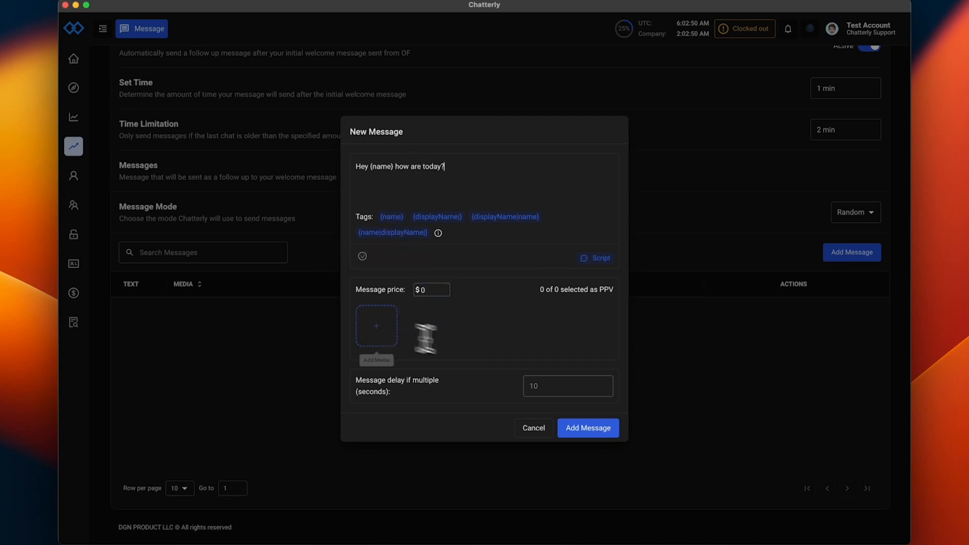
pyautogui.click(548, 387)
pyautogui.write('5')
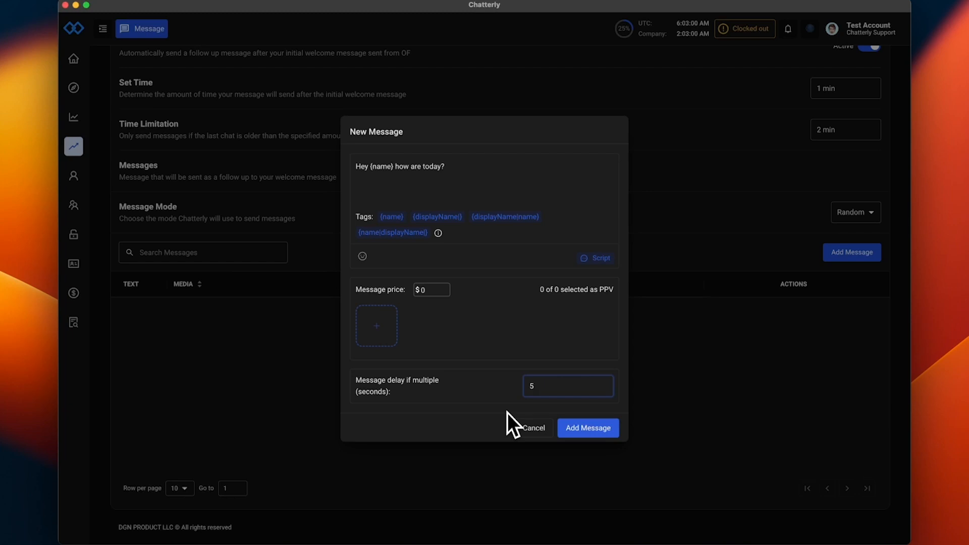
pyautogui.click(589, 429)
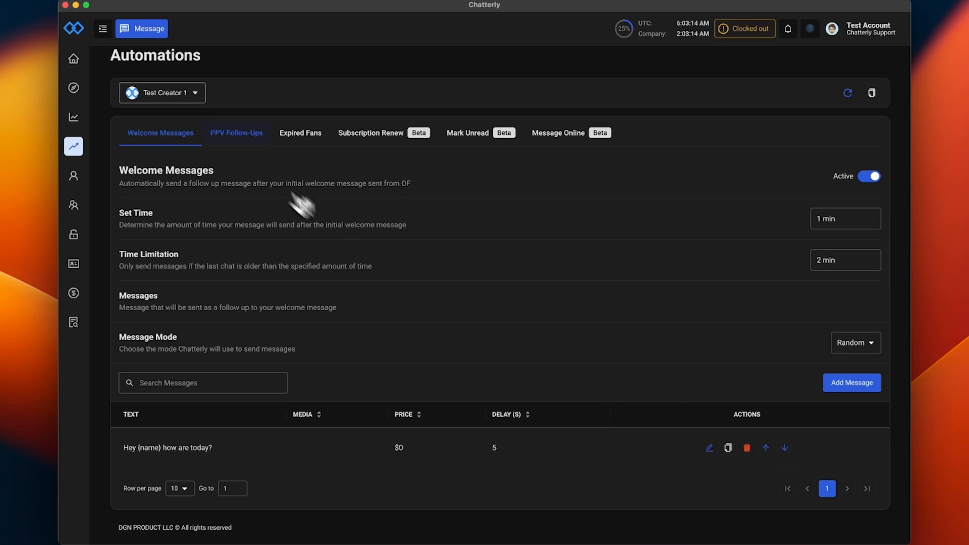
# Step: Review the PPV Follow-Ups automation settings and its message mode options
pyautogui.click(234, 136)
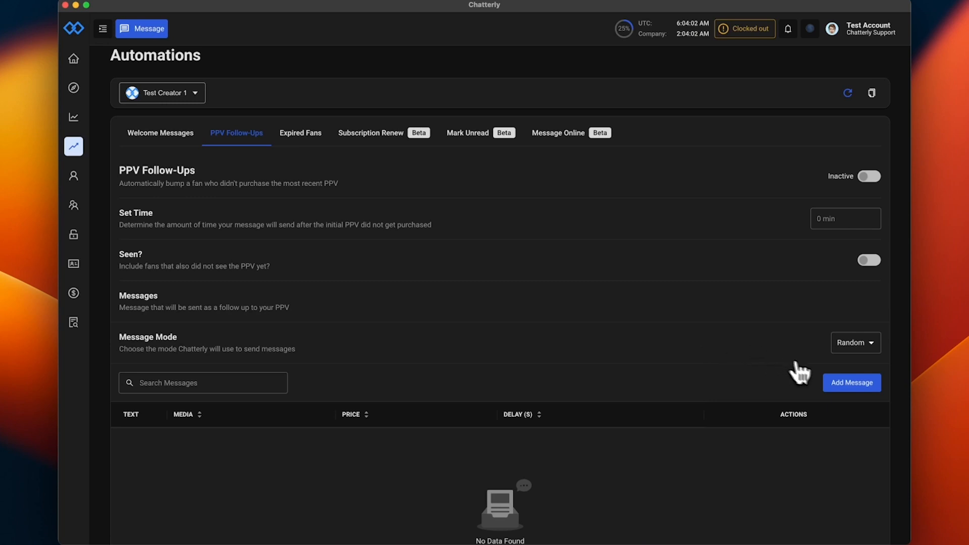
pyautogui.click(866, 350)
pyautogui.click(712, 351)
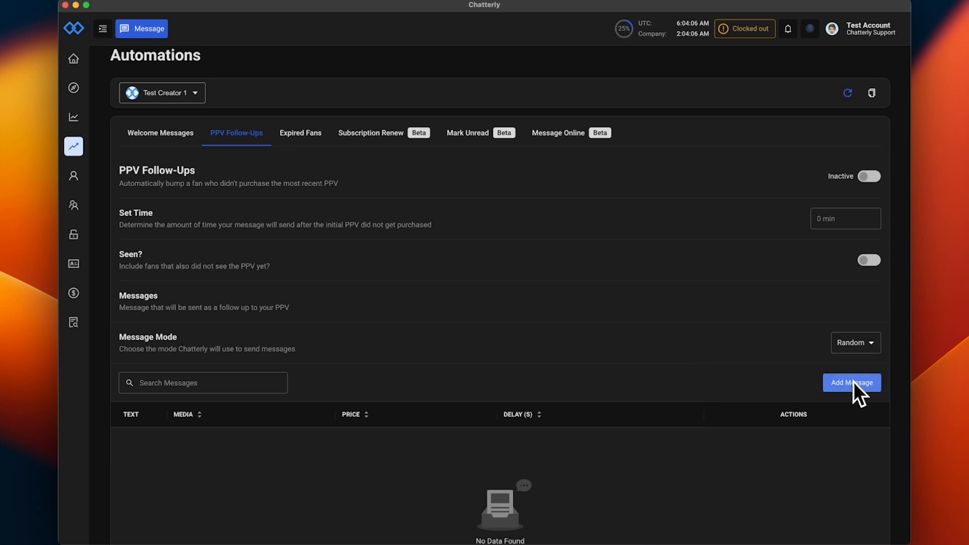
# Step: Review the Expired Fans automation's message timing, spending limitation and time limitation settings
pyautogui.click(312, 136)
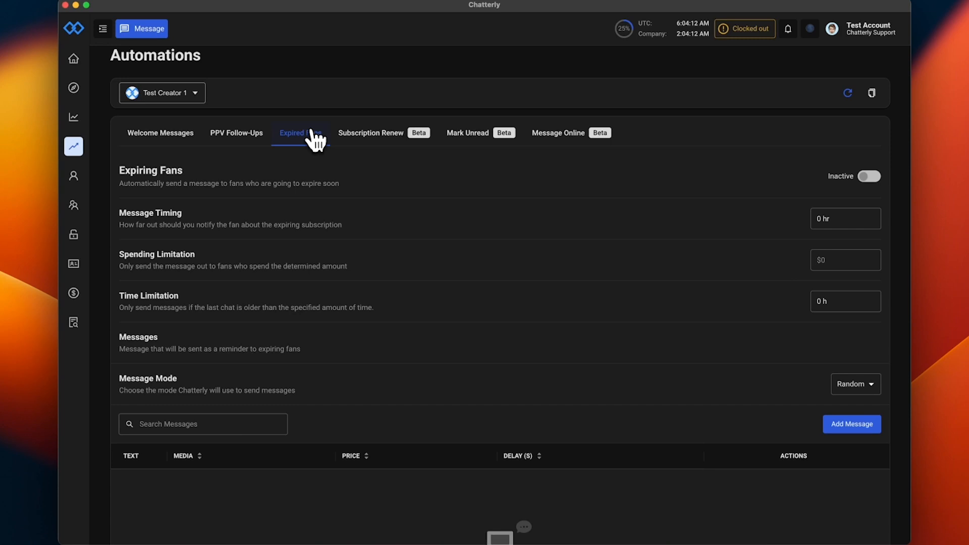
pyautogui.click(850, 224)
pyautogui.click(810, 265)
pyautogui.click(850, 305)
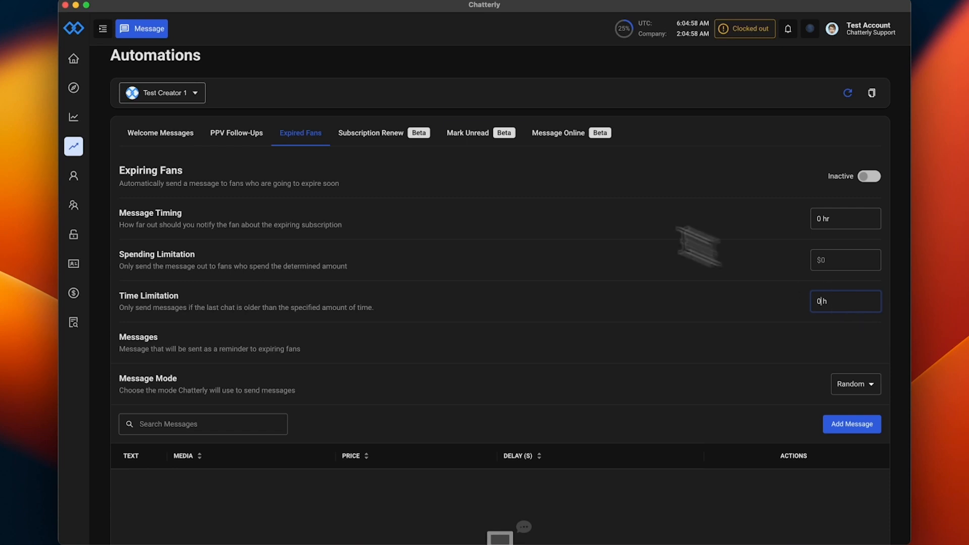
# Step: Review the Subscription Renew, Mark Unread and Message Online automation settings
pyautogui.click(372, 133)
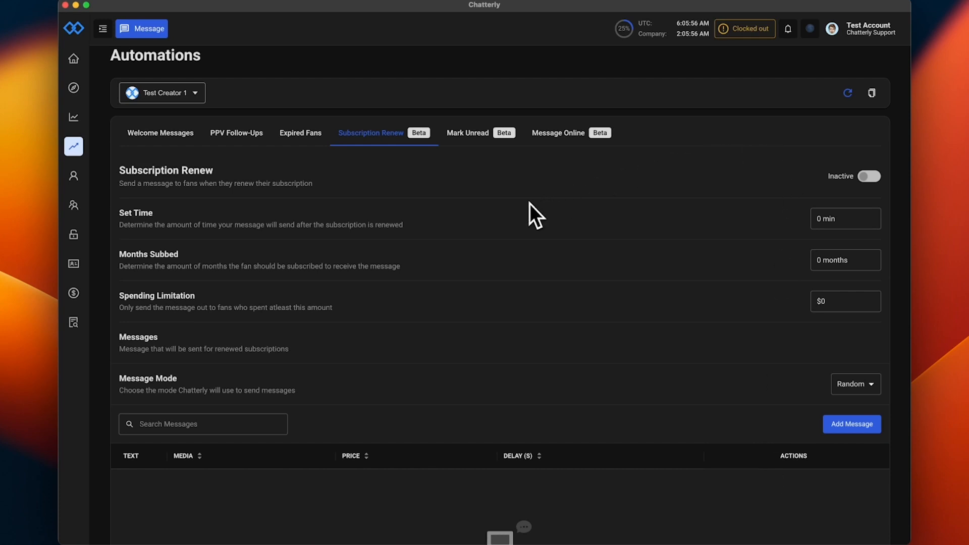
pyautogui.click(477, 134)
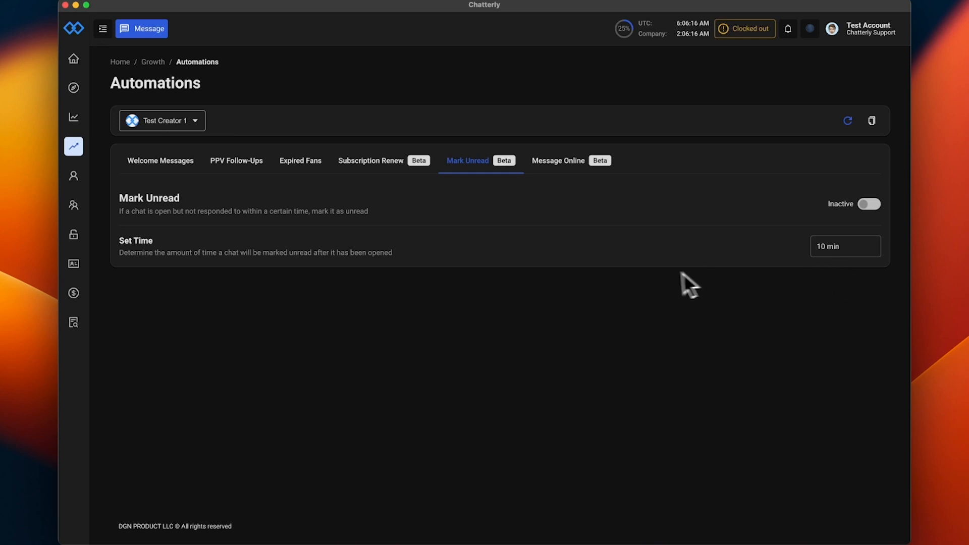
pyautogui.click(565, 162)
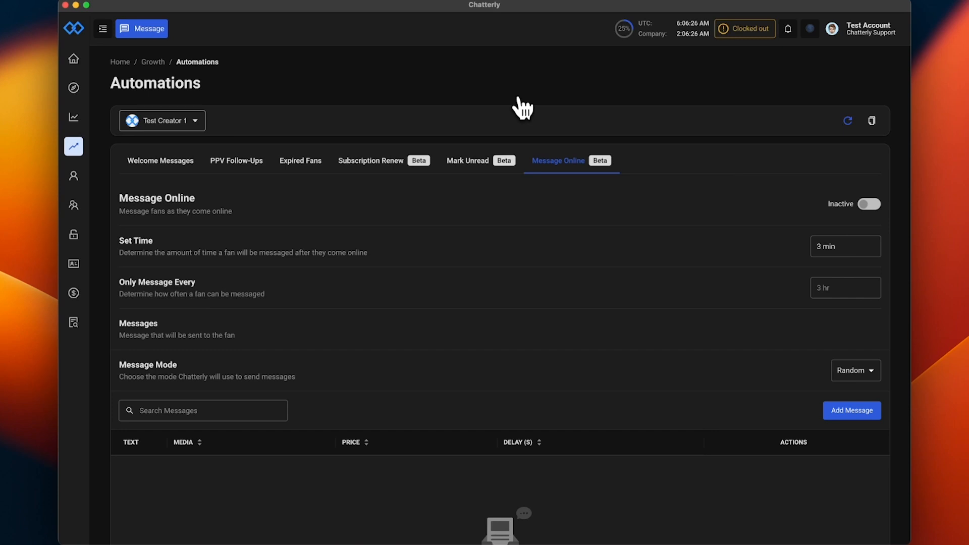
pyautogui.click(822, 247)
pyautogui.click(104, 30)
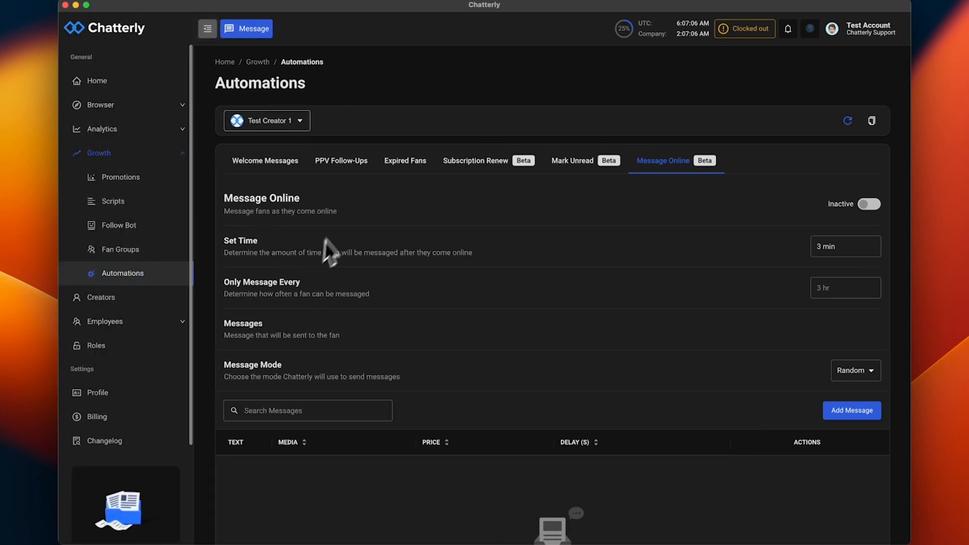